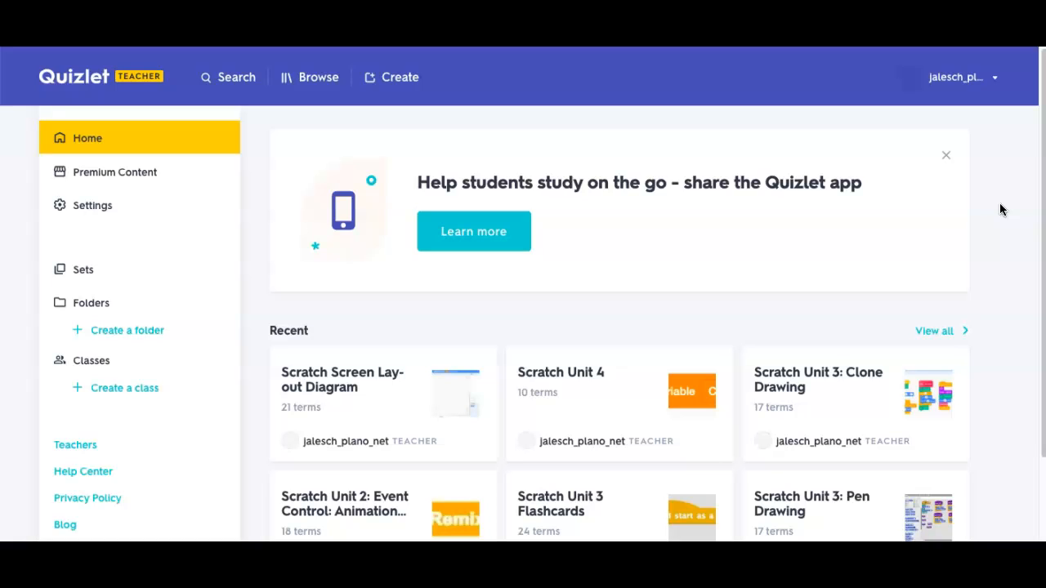
- Open the Scratch Screen Layout Diagram set and look through its diagram and list of terms
click(387, 387)
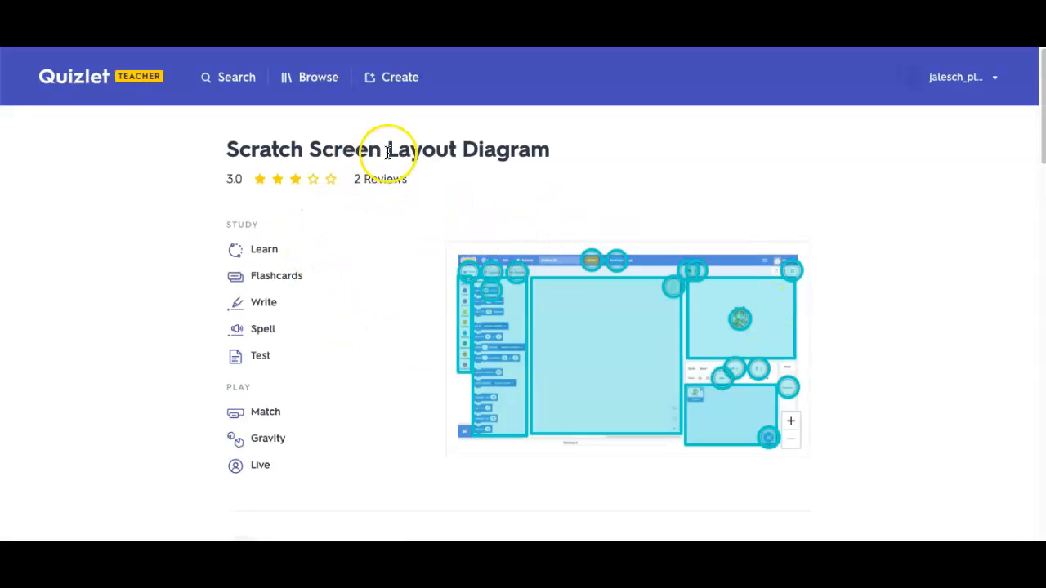
scroll(360, 289, down, 1)
mouse_move(575, 272)
scroll(327, 338, down, 5)
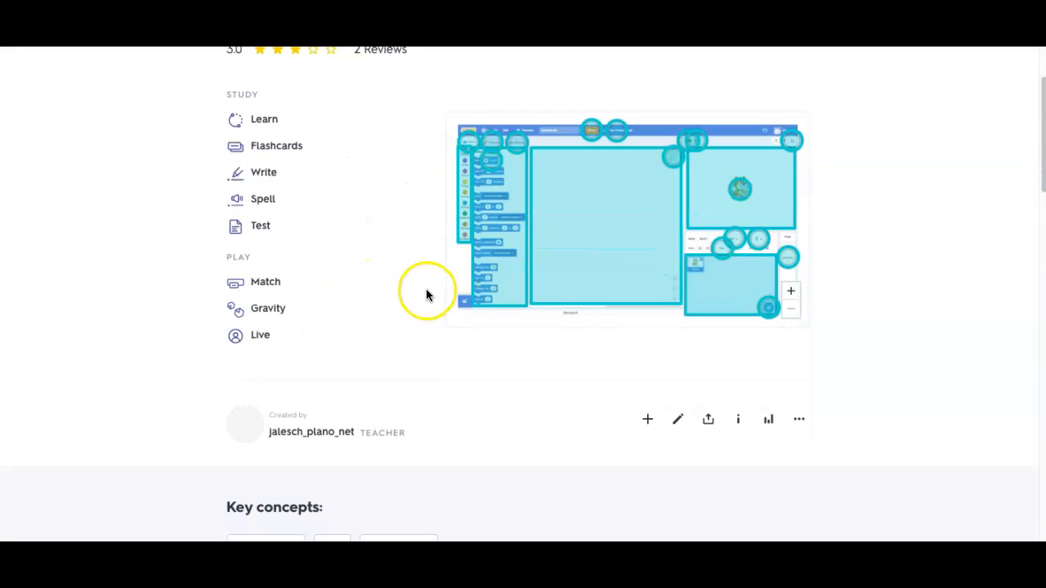
scroll(404, 261, down, 1)
scroll(335, 368, down, 2)
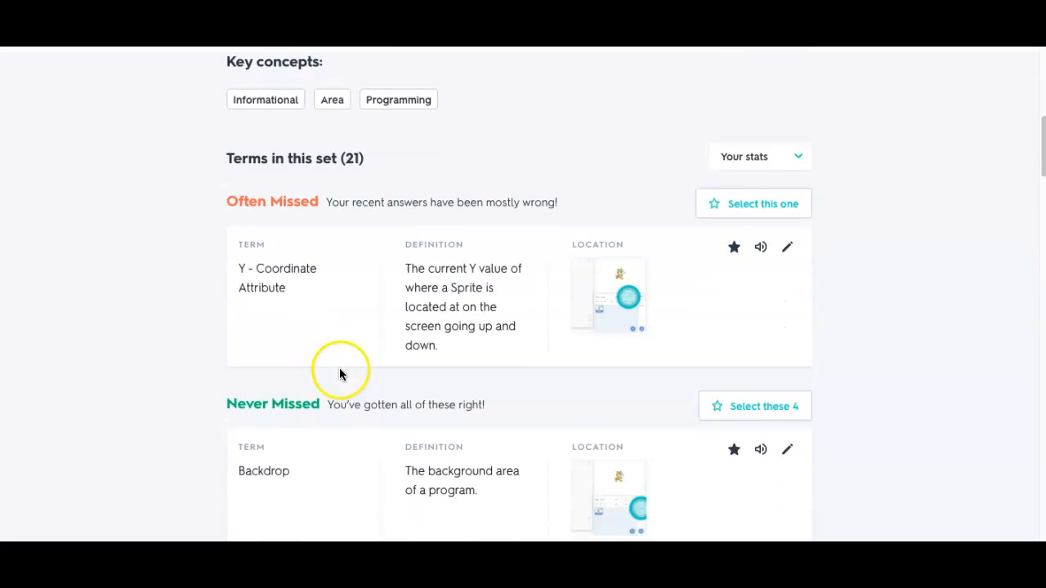
scroll(311, 362, down, 3)
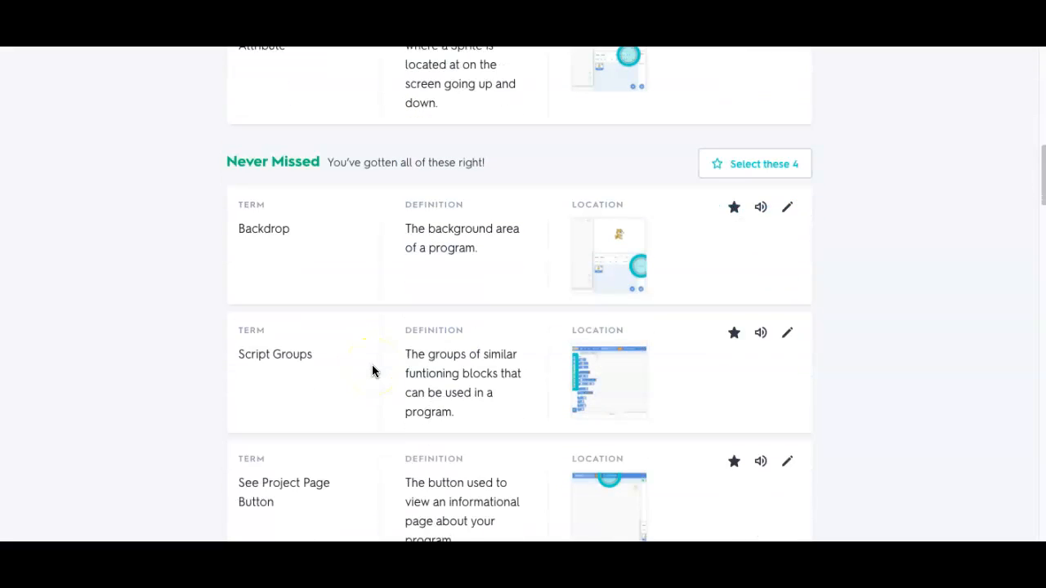
scroll(490, 369, down, 1)
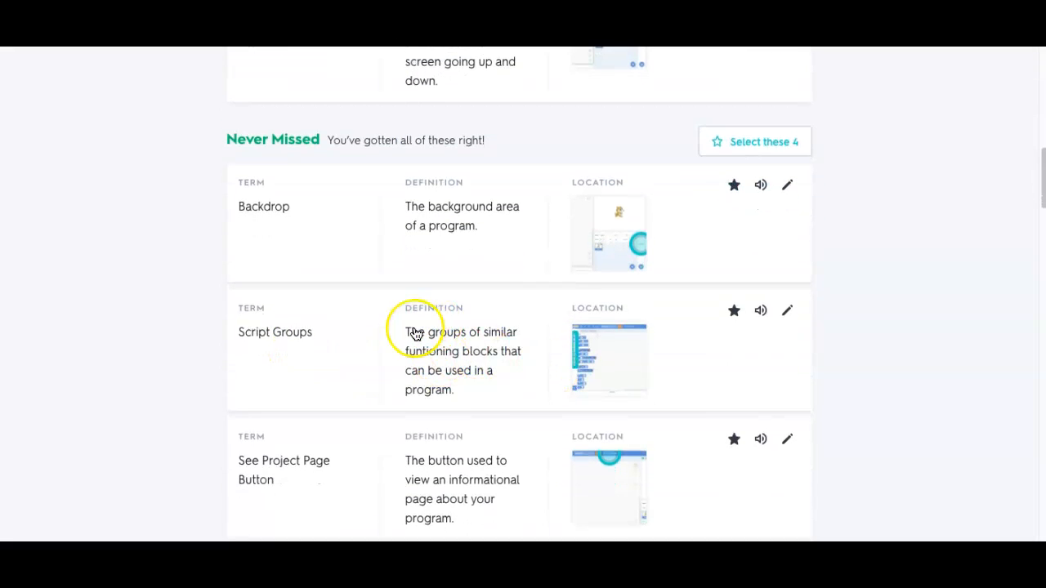
scroll(409, 331, down, 1)
scroll(416, 334, up, 10)
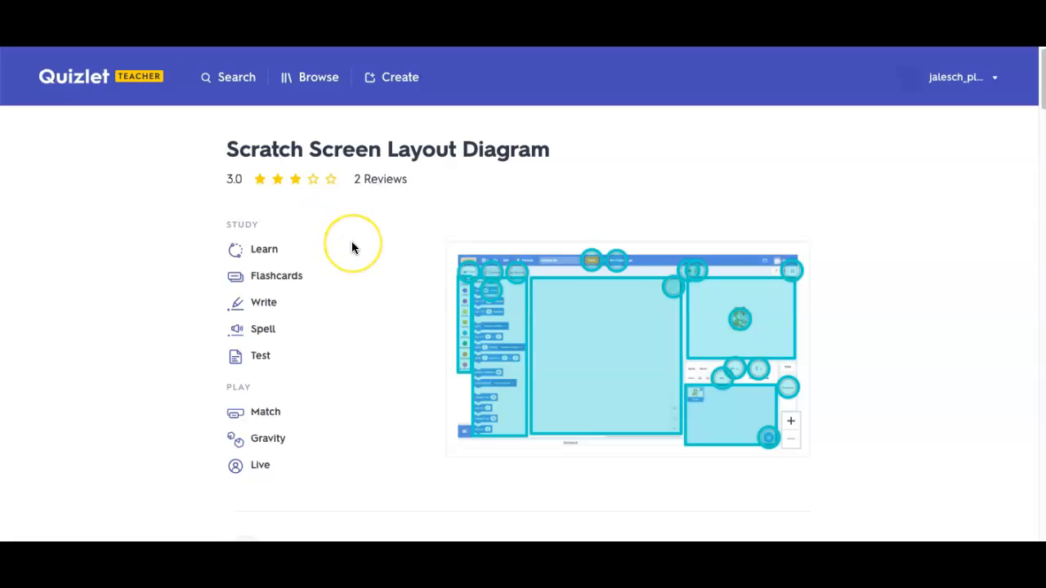
- Open the embed options for the study modes of the Scratch Screen Layout Diagram set
scroll(353, 248, down, 2)
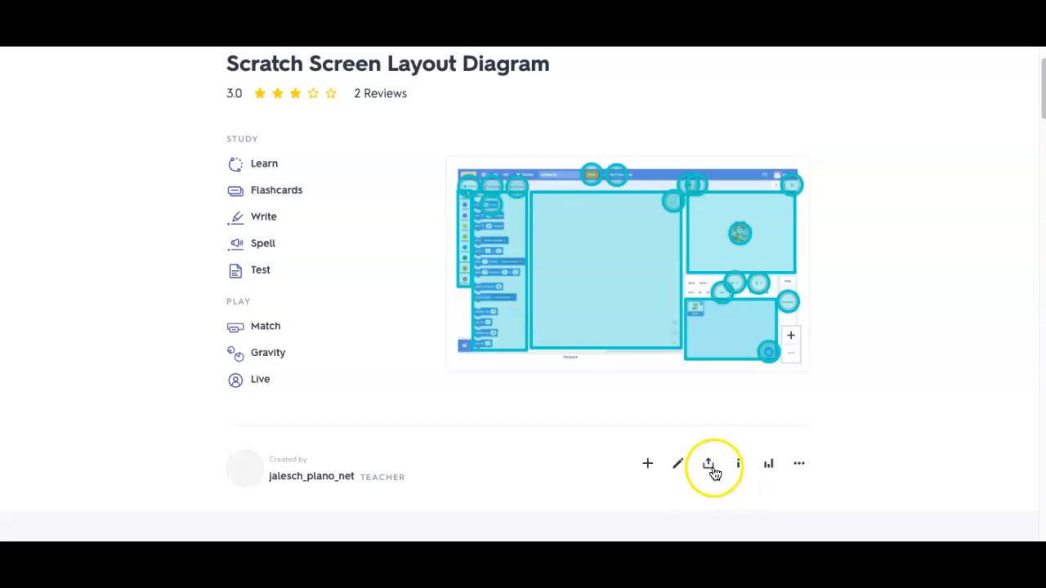
click(800, 465)
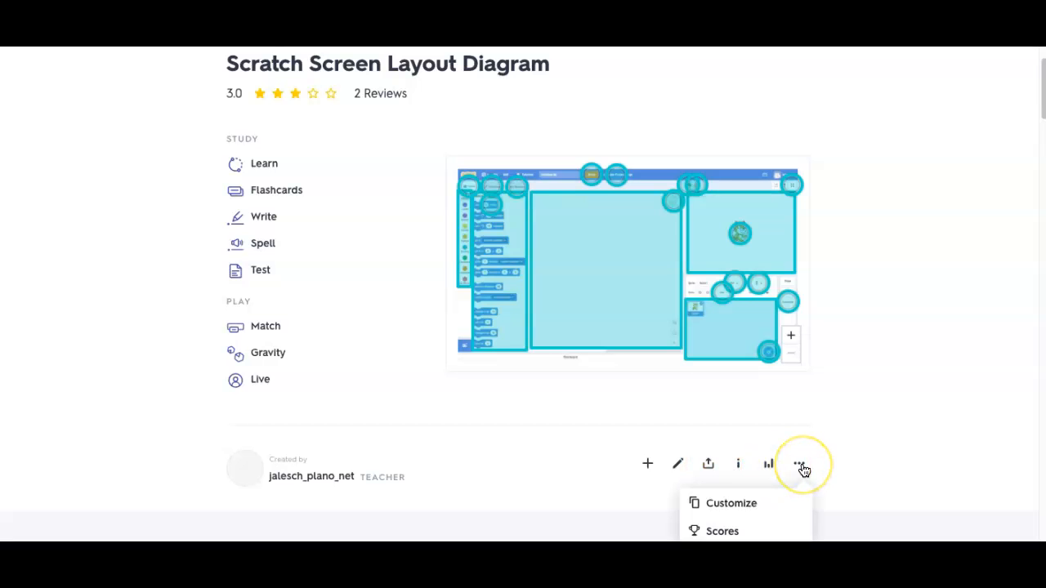
scroll(804, 470, down, 5)
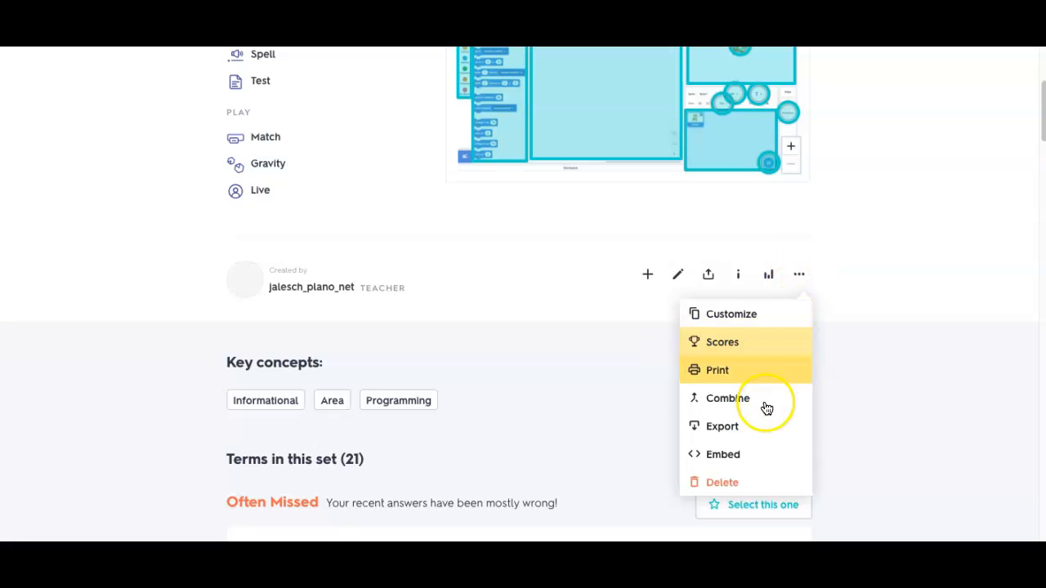
click(722, 456)
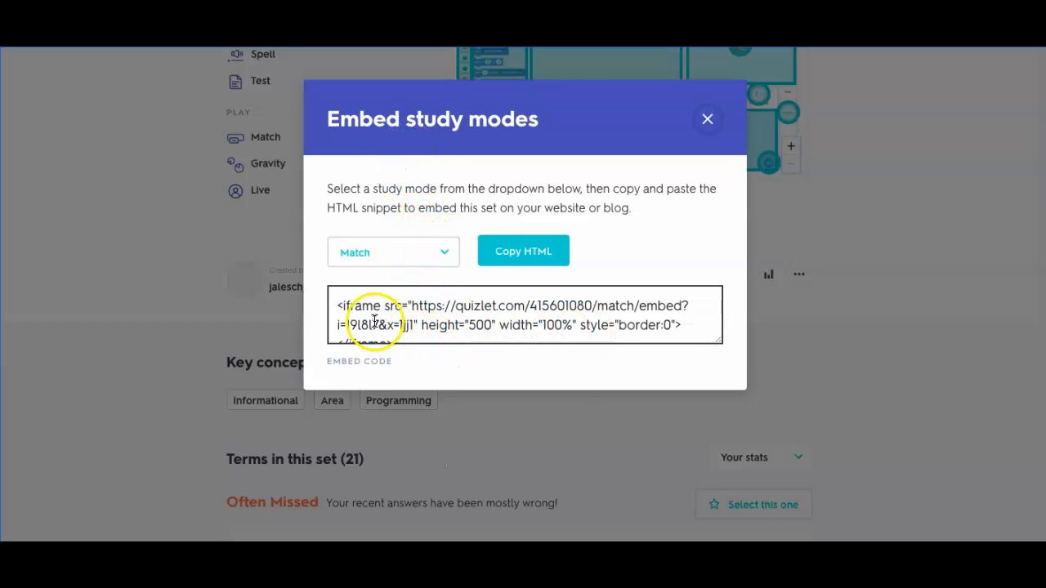
- Keep Match as the study mode, copy its HTML embed code and close the embed dialog
click(350, 306)
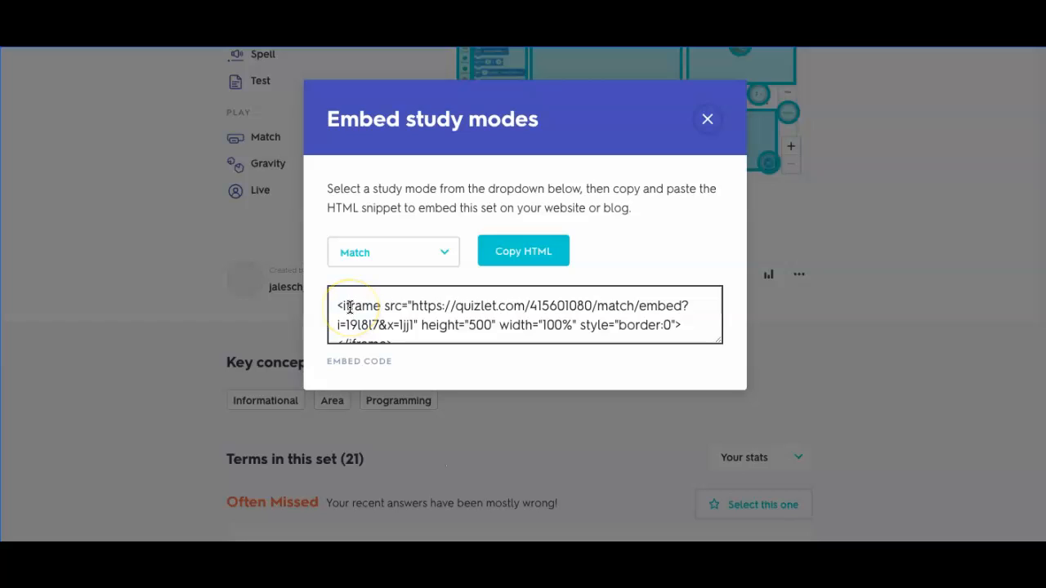
click(444, 257)
click(443, 256)
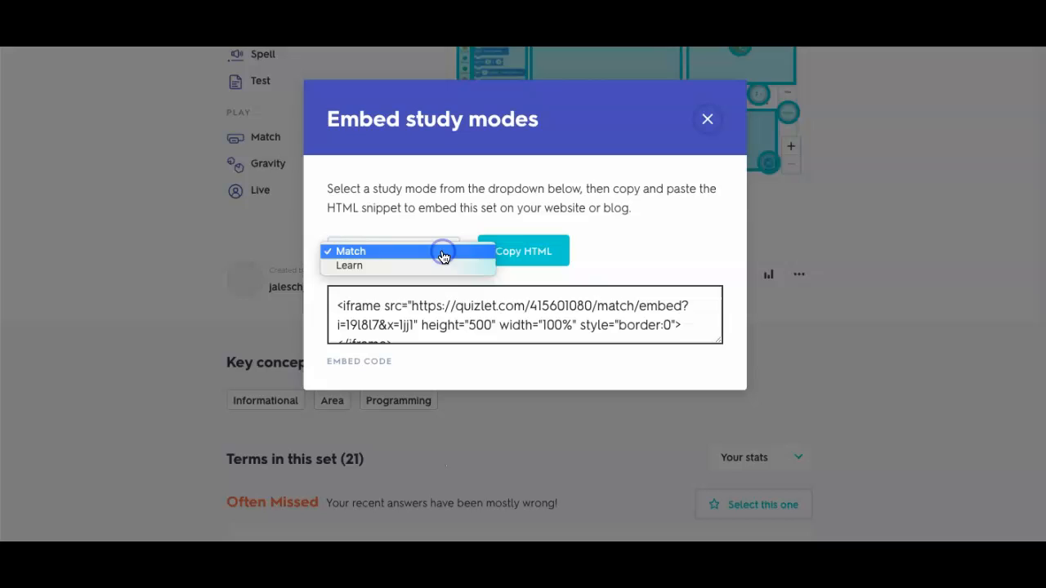
click(380, 258)
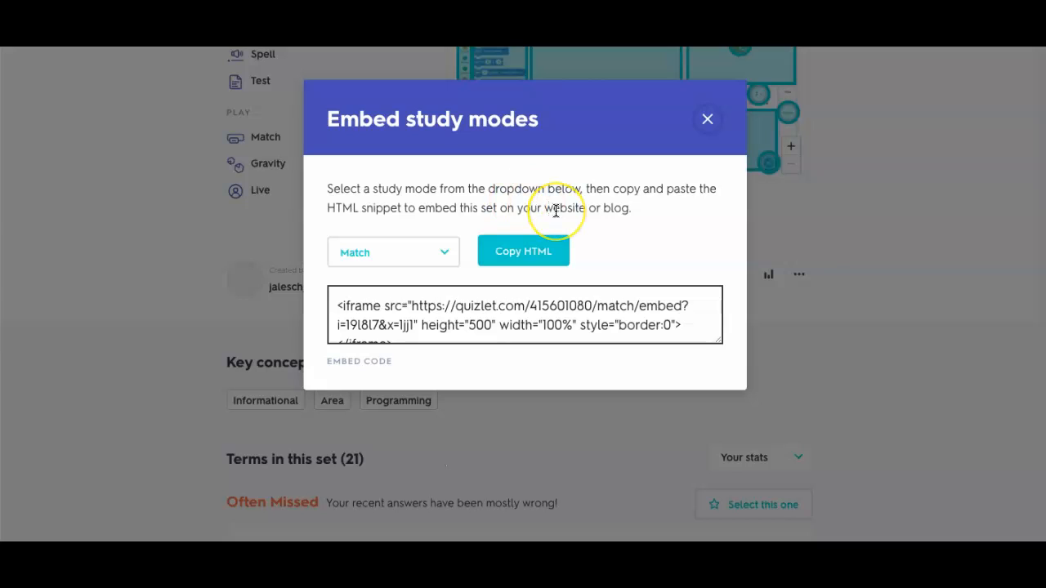
click(543, 321)
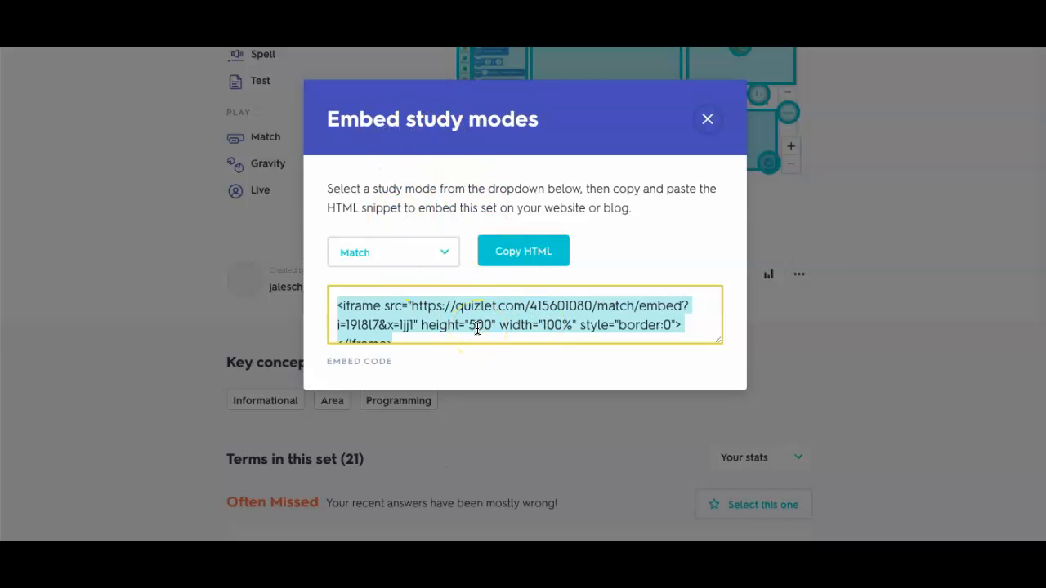
click(708, 121)
- Switch to the PMS Schoology Assistance: 20-21 course in Schoology and start a new page titled "Quizlet Practice"
click(642, 152)
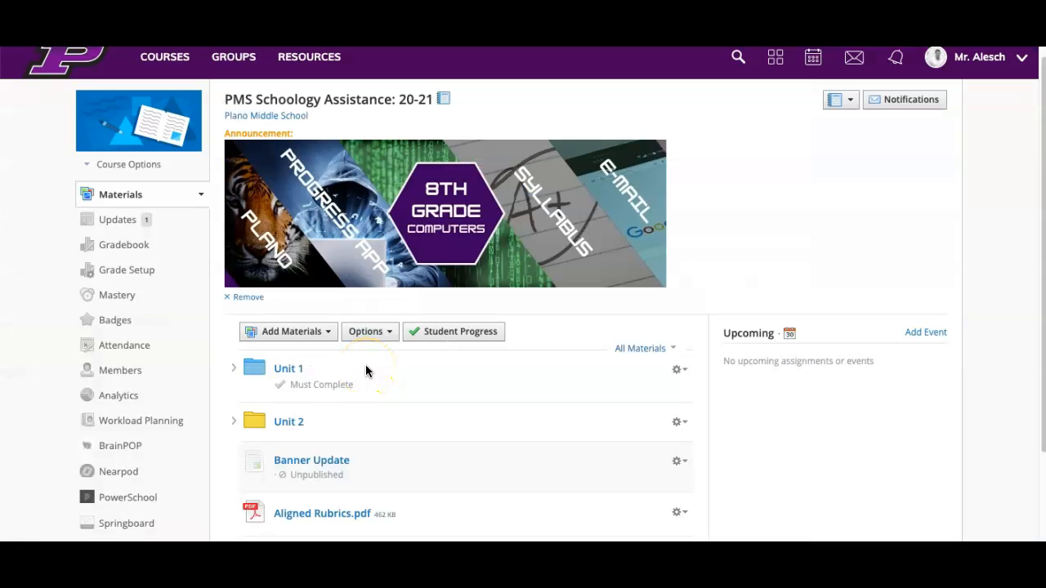
scroll(346, 334, up, 1)
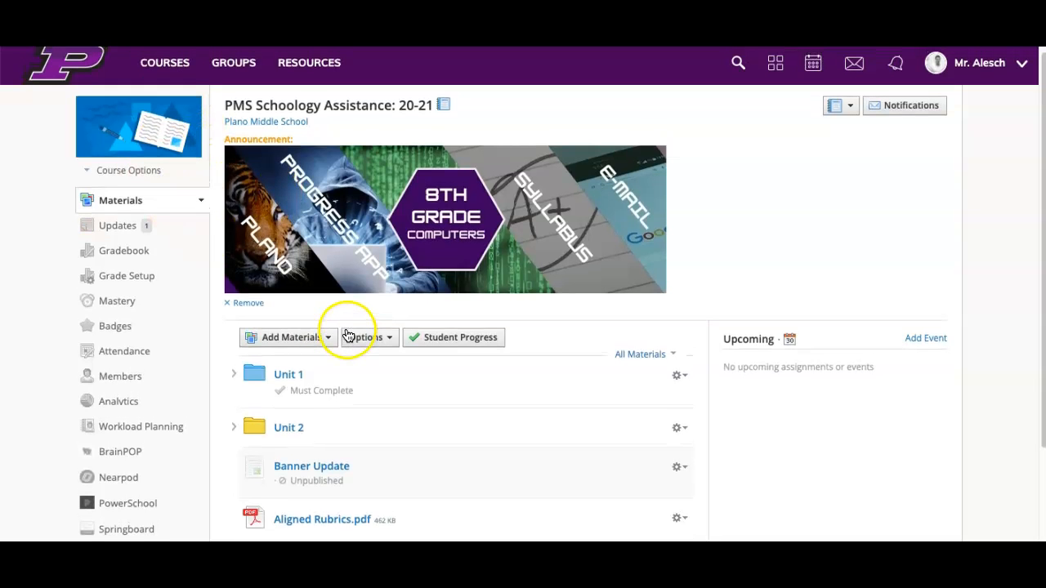
scroll(347, 335, up, 1)
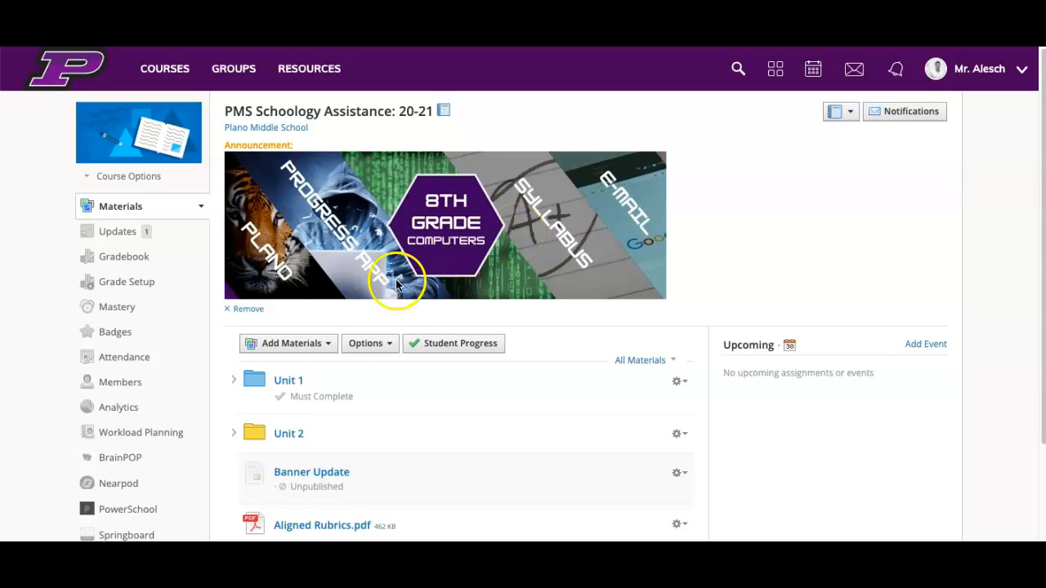
click(327, 344)
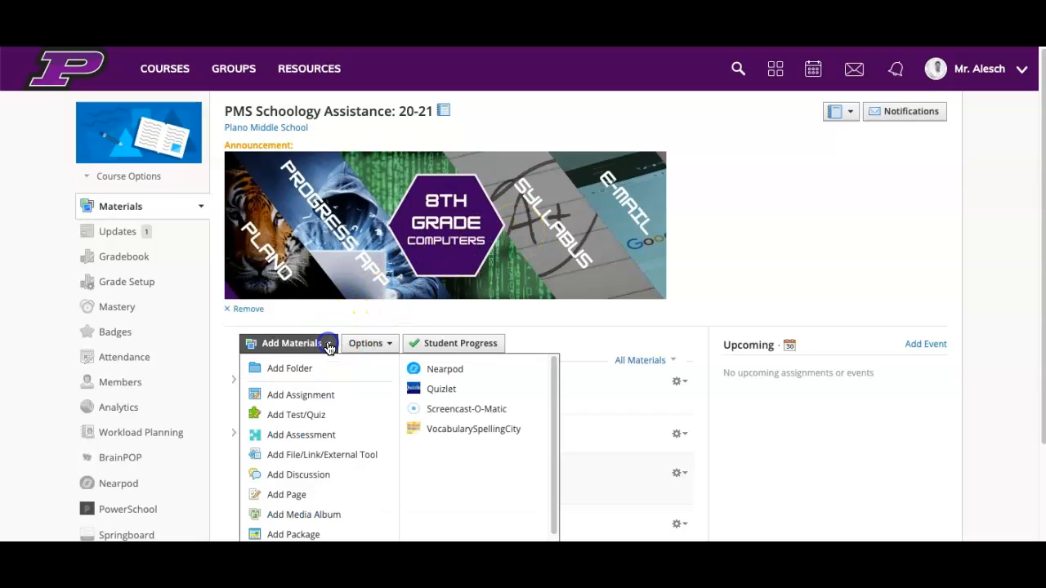
click(306, 497)
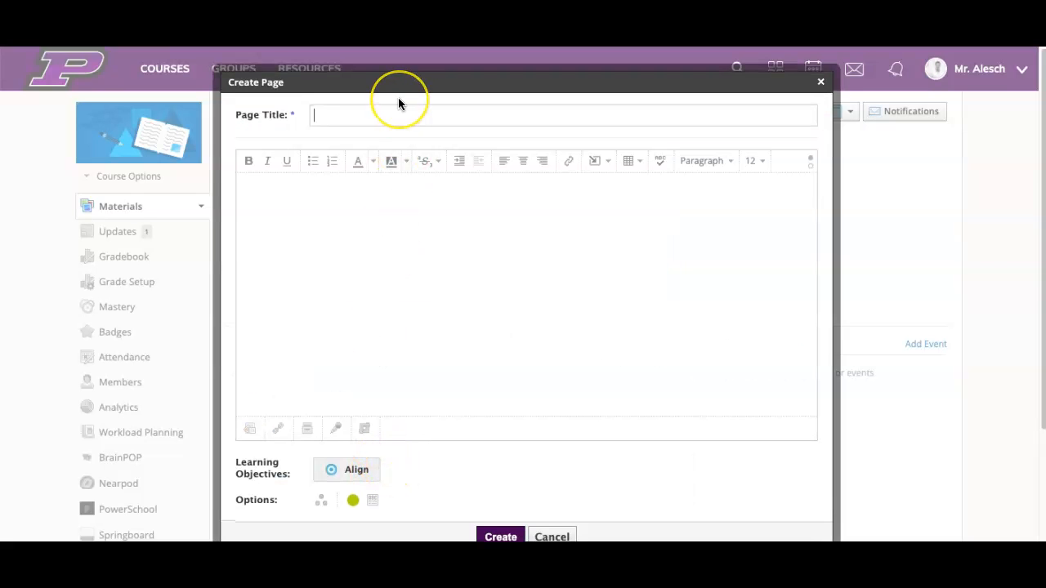
text(Quizlet Practic)
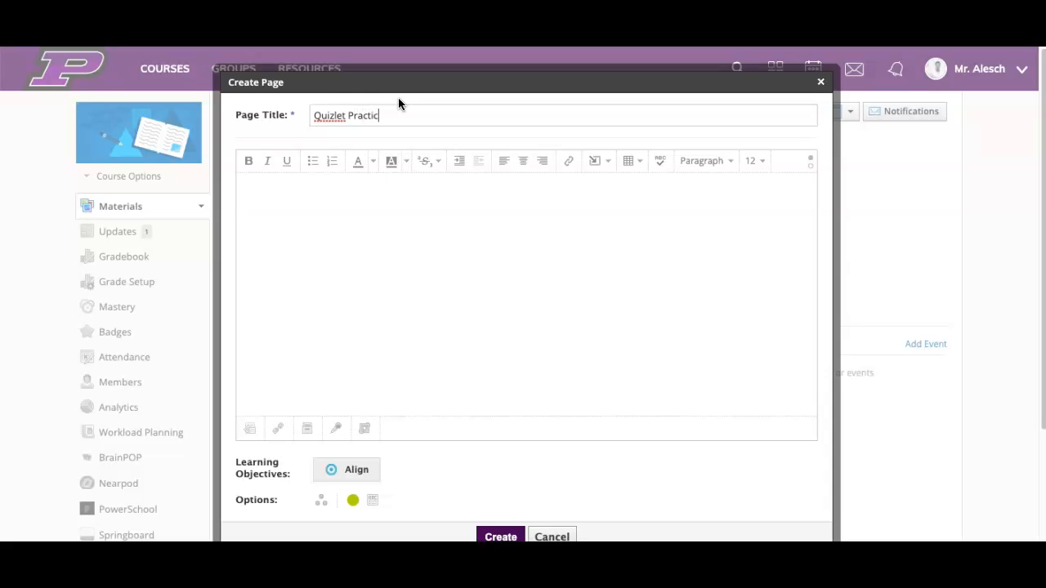
text(e)
- Insert web media into the page body using the copied Quizlet Match iframe embed code
click(378, 193)
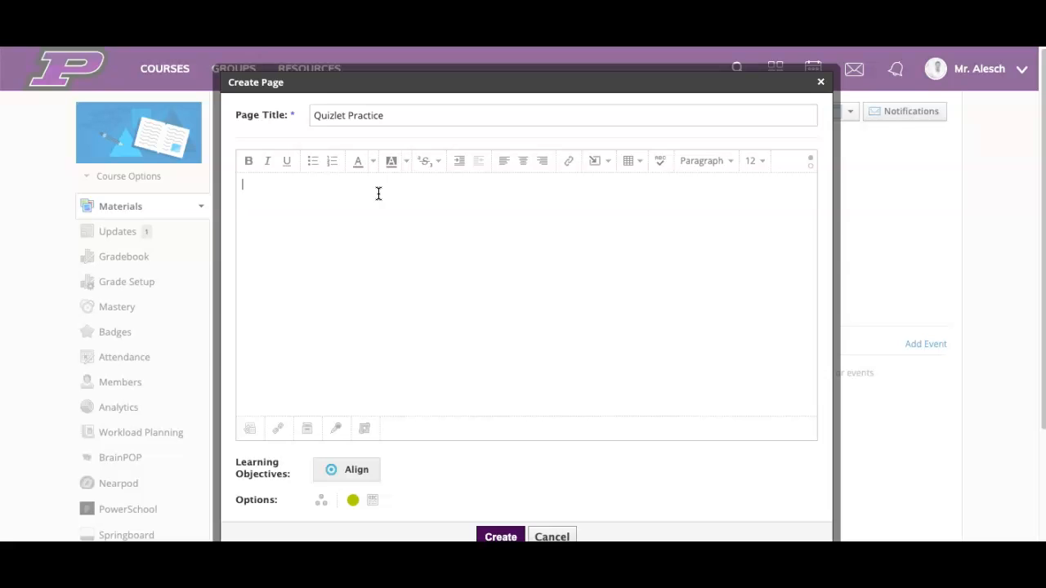
click(608, 164)
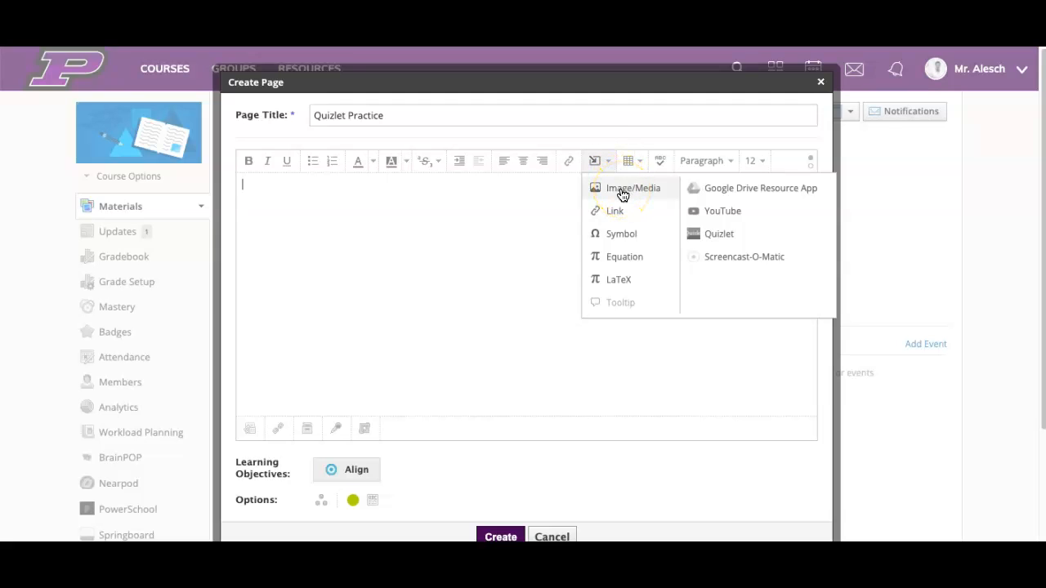
click(622, 192)
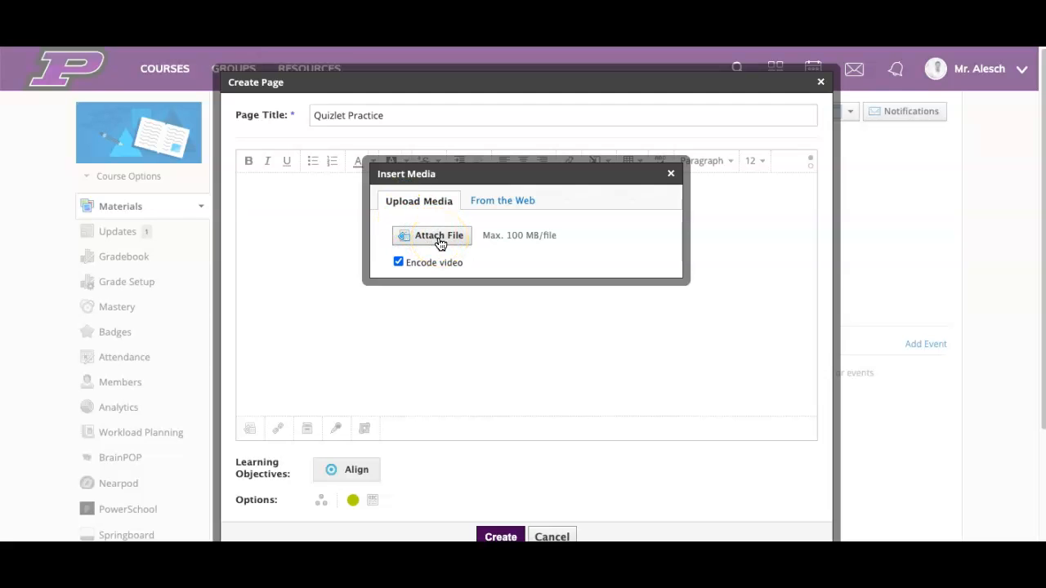
click(522, 201)
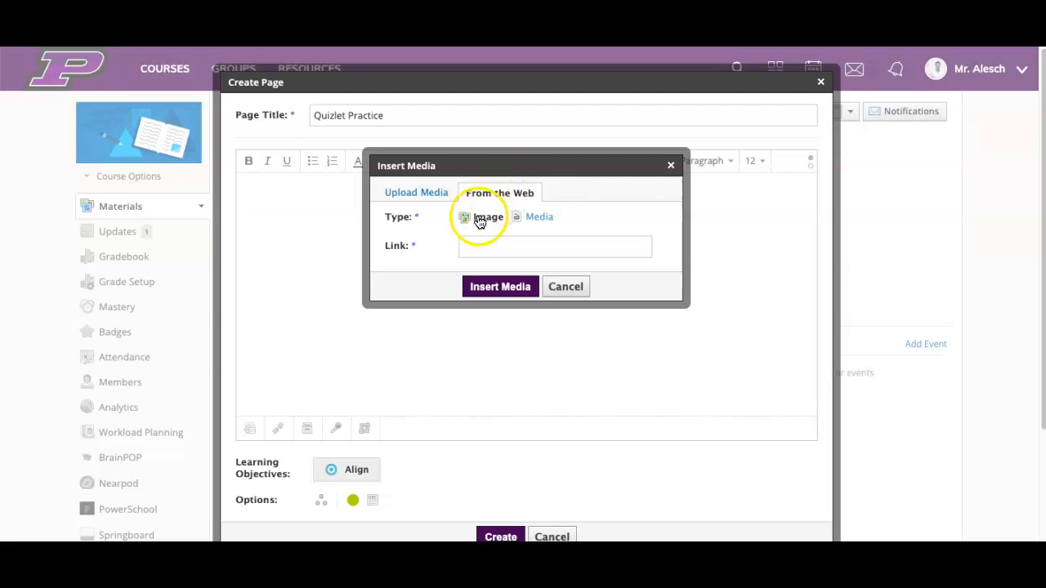
click(541, 221)
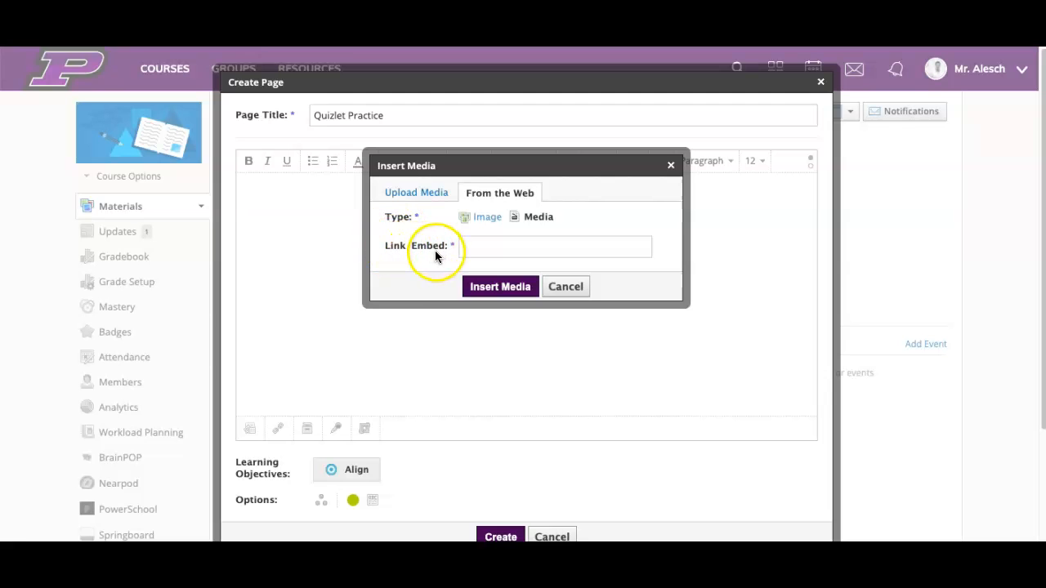
click(478, 245)
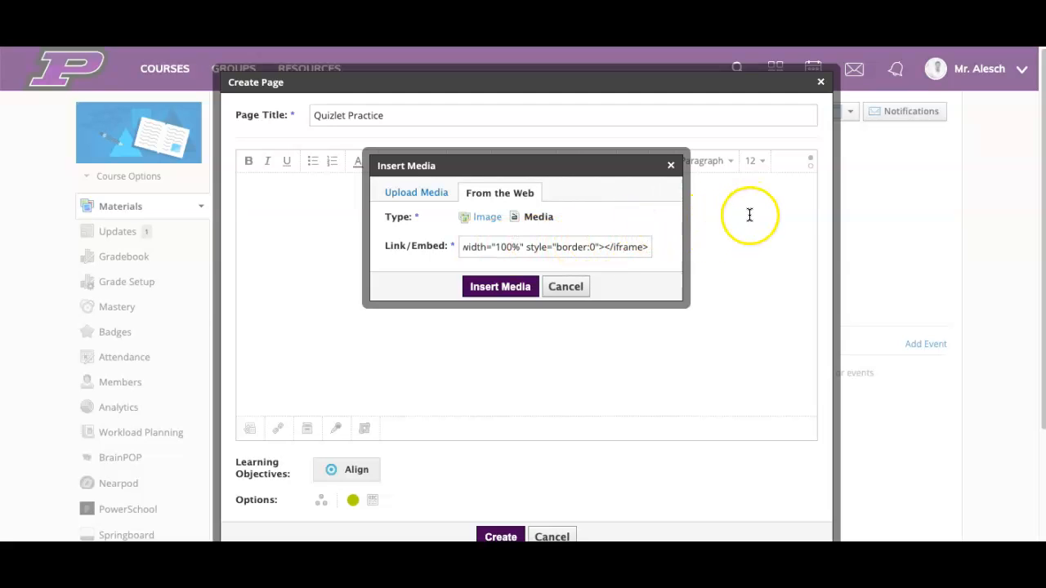
click(520, 293)
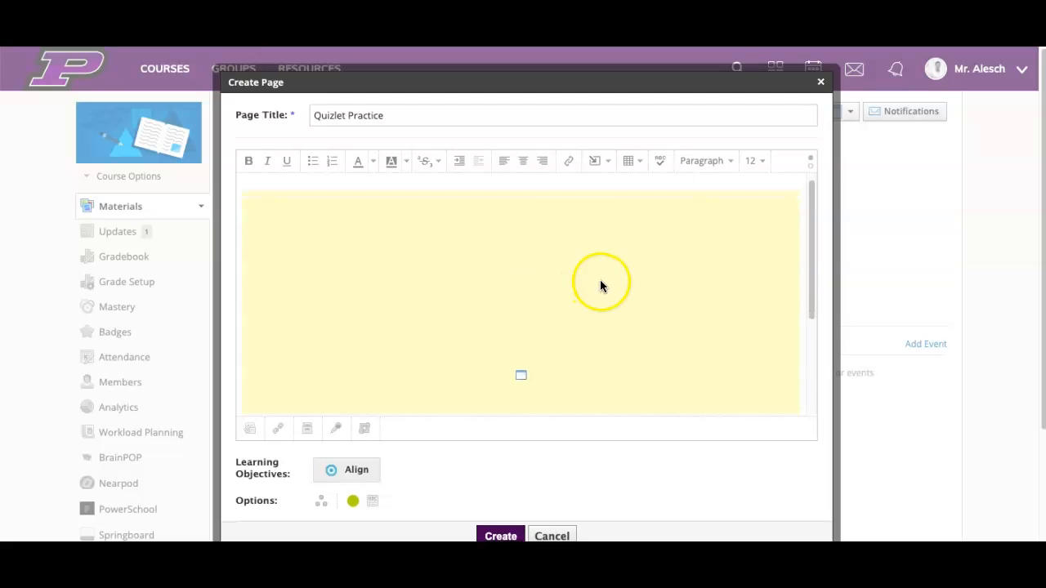
- Check the embedded media area in the page body and create the Quizlet Practice page
scroll(553, 242, down, 2)
scroll(570, 260, up, 1)
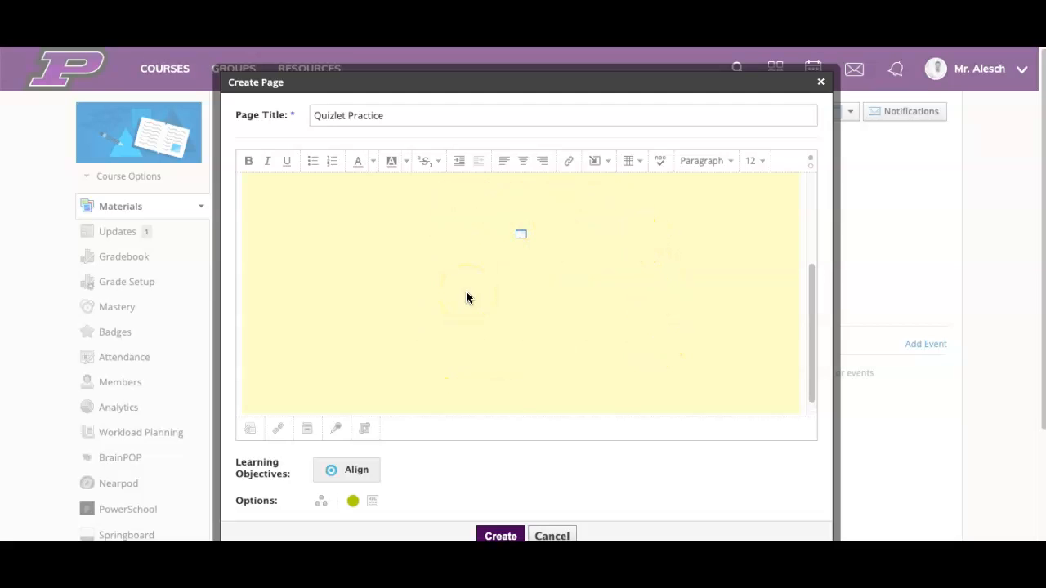
scroll(466, 298, down, 1)
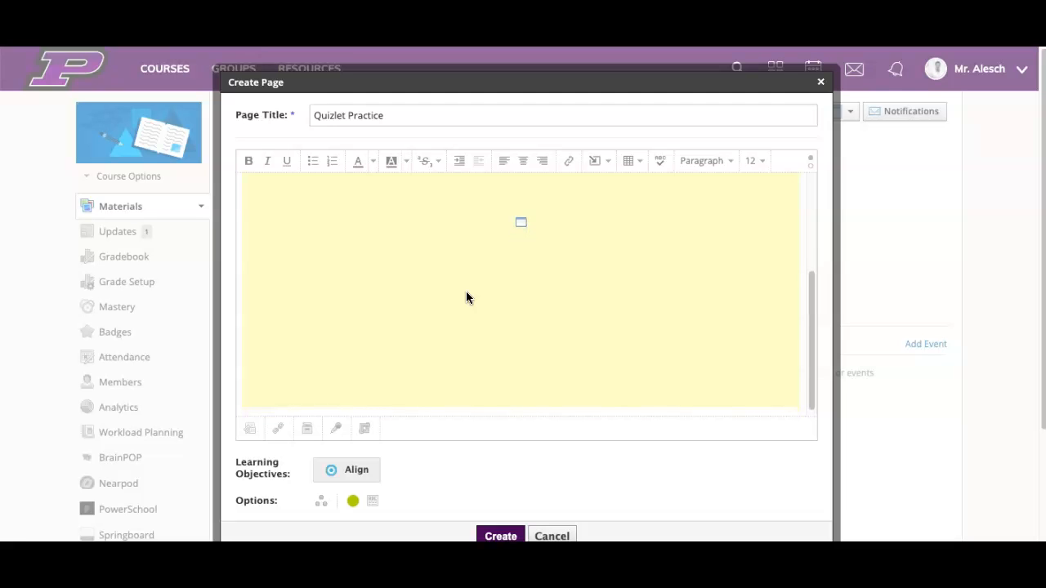
scroll(502, 216, up, 2)
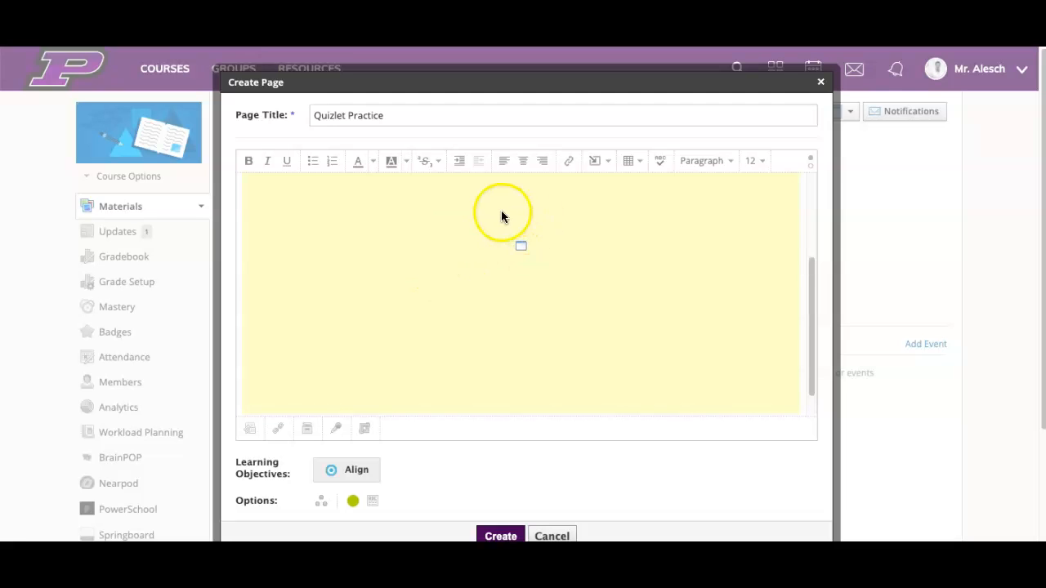
scroll(385, 293, down, 1)
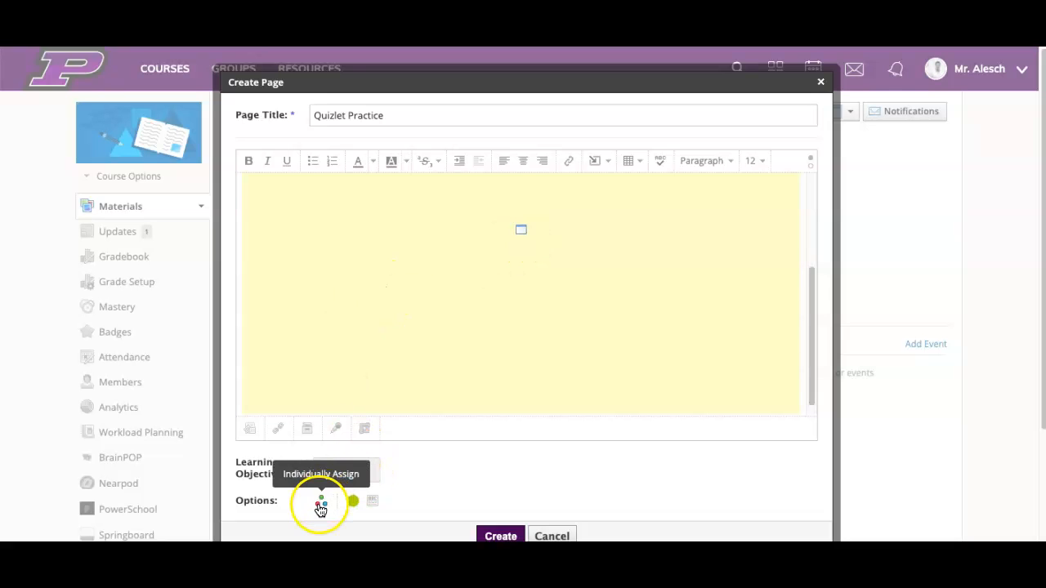
scroll(514, 423, down, 1)
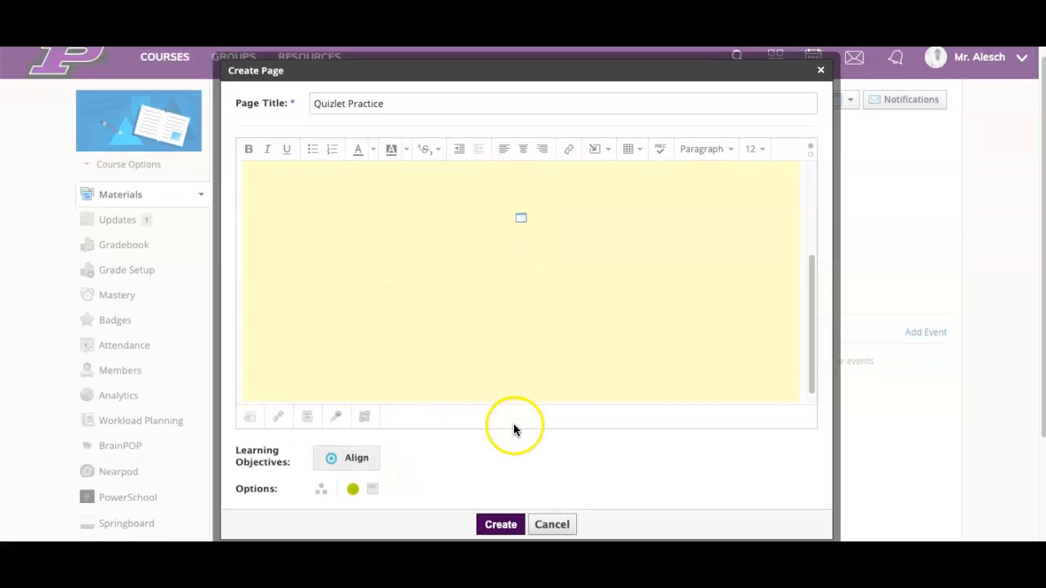
- Open the new Quizlet Practice page from the end of the course materials list
scroll(513, 423, down, 2)
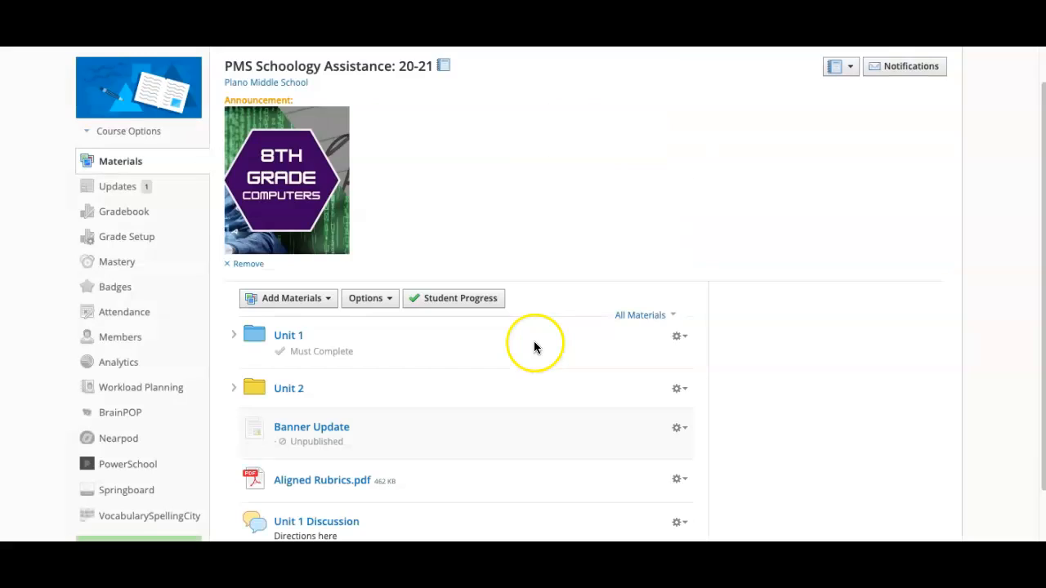
scroll(497, 318, down, 3)
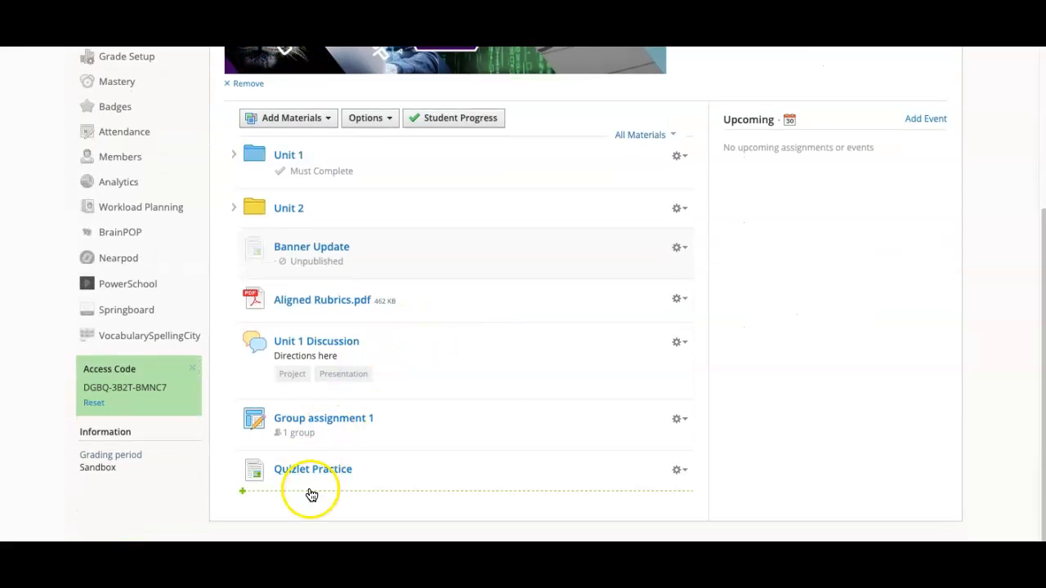
click(324, 471)
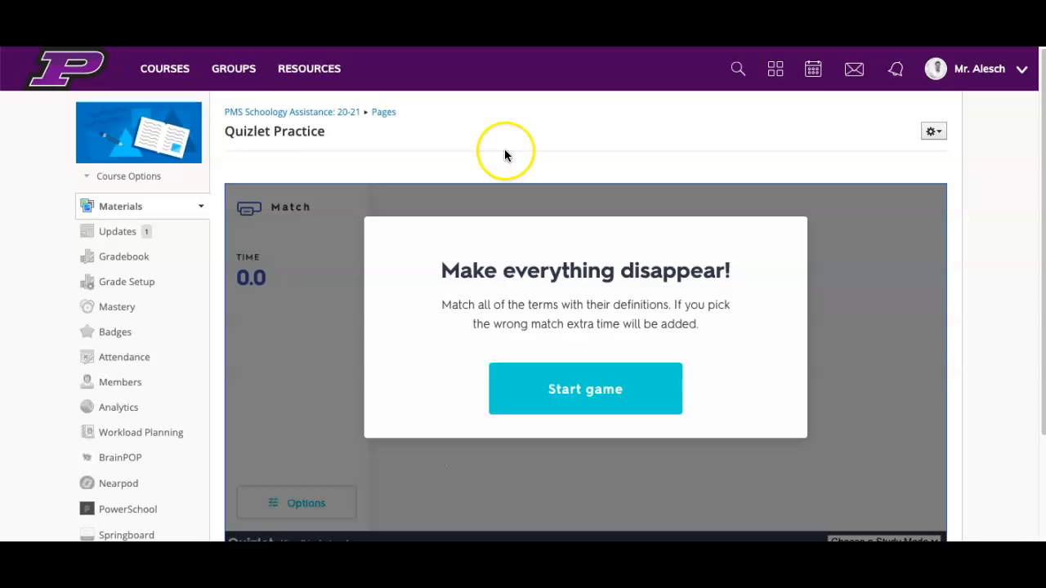
- View the PMS Schoology Assistance: 20-21 course as one of its members
click(135, 177)
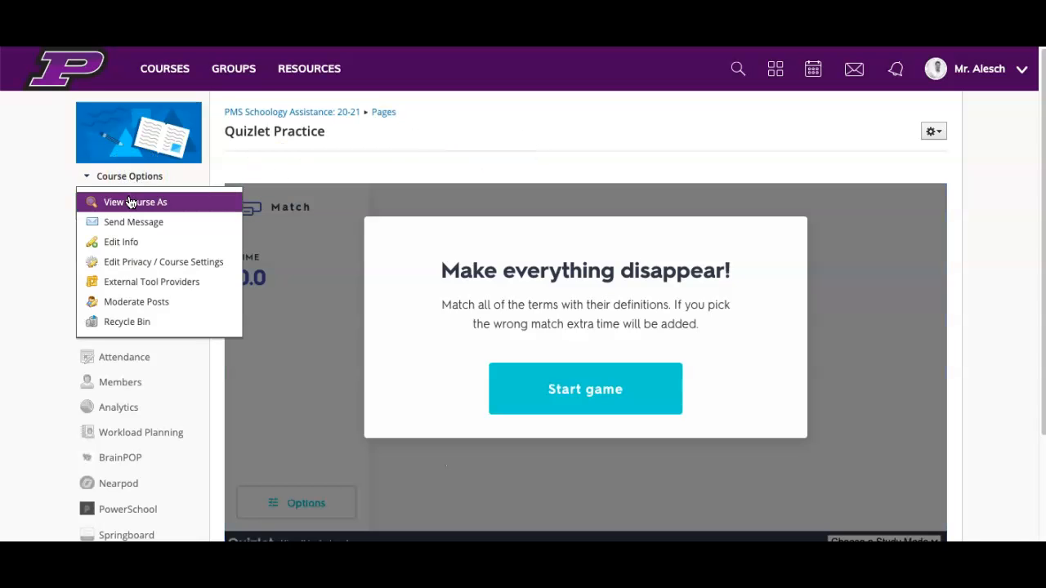
click(122, 202)
click(430, 202)
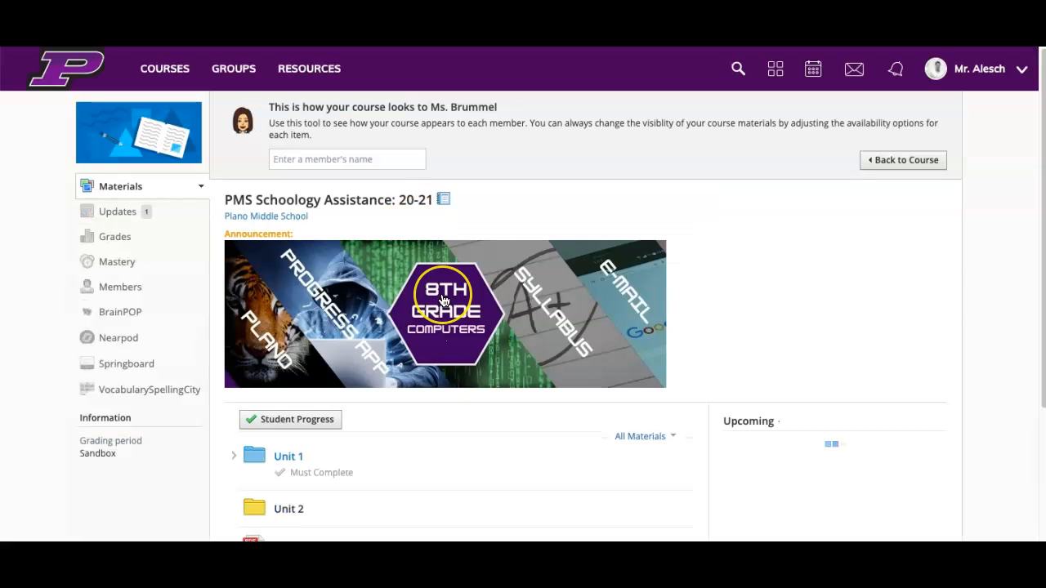
- Open the Quizlet Practice page from the materials list in the member preview and bring up its embedded Match activity
scroll(441, 299, down, 4)
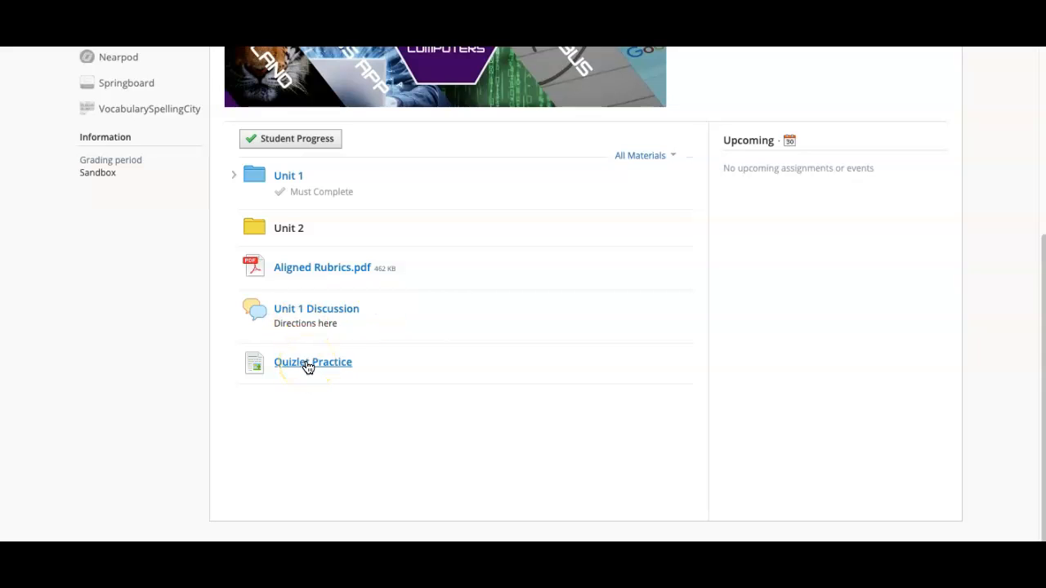
click(307, 365)
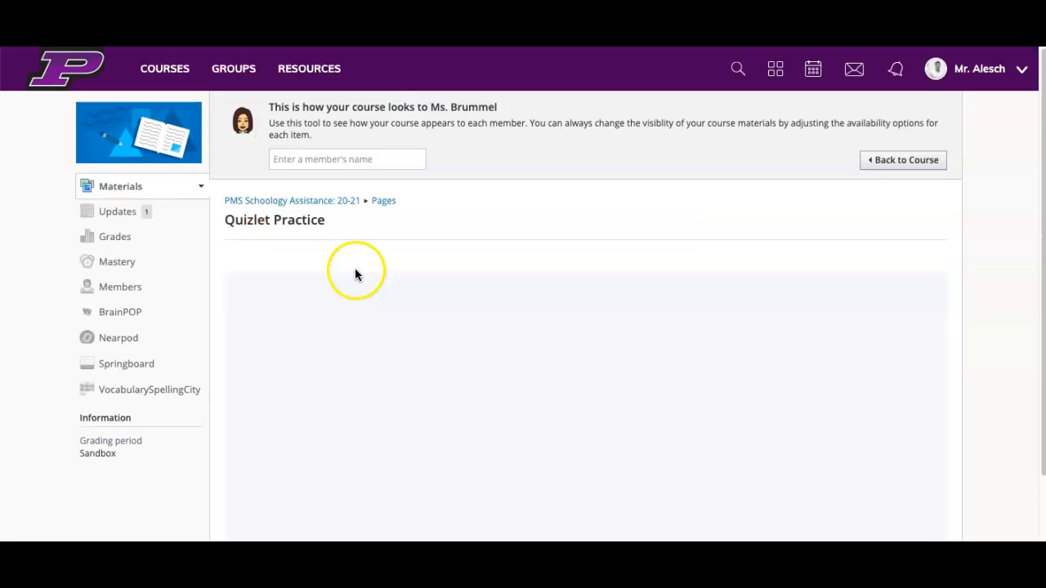
scroll(543, 302, down, 2)
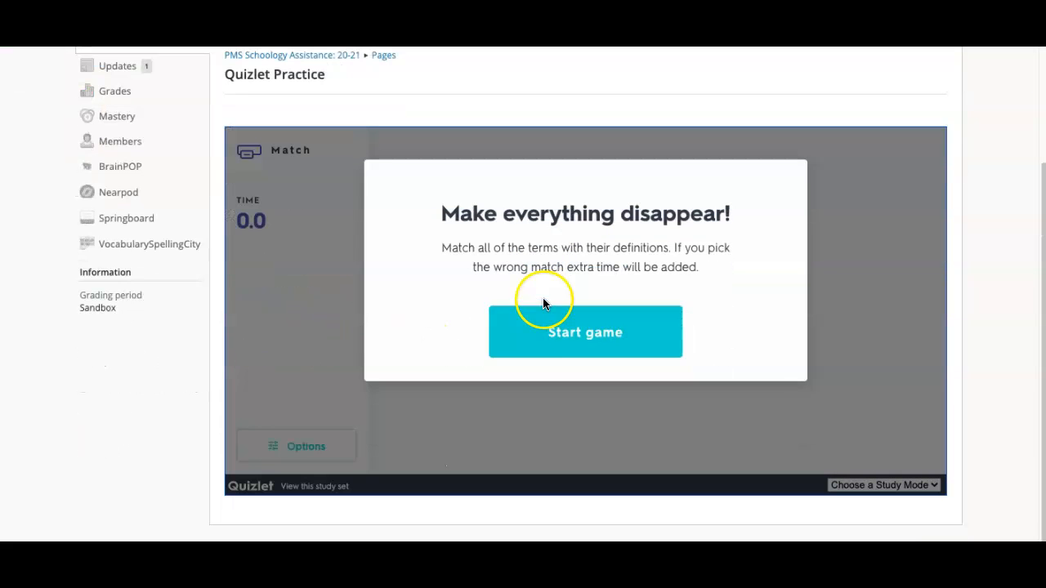
- Start the embedded Match game and try matching the term Sprite with the marker on the diagram's Sounds tab
click(579, 330)
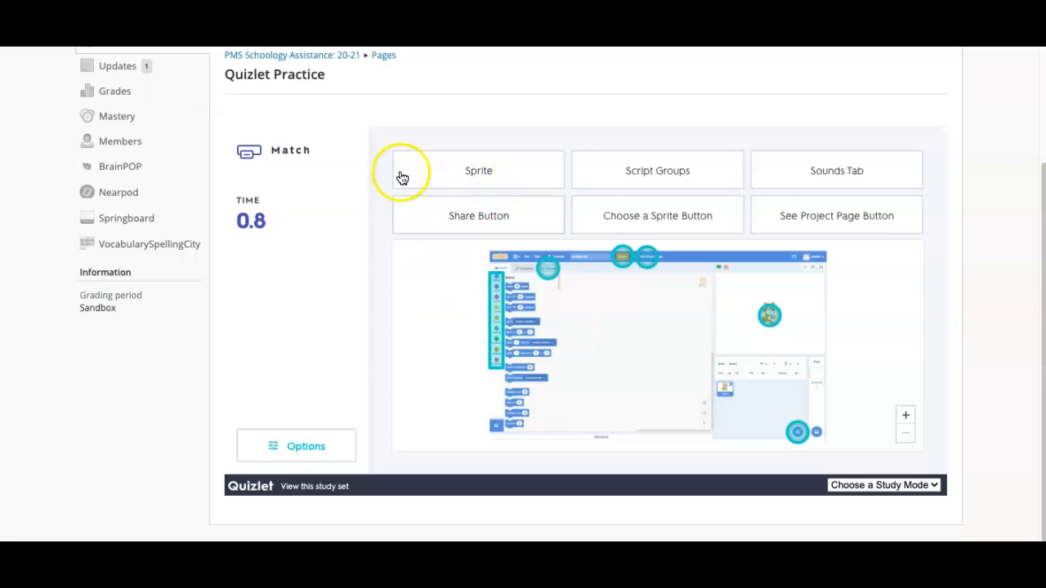
click(455, 170)
click(543, 270)
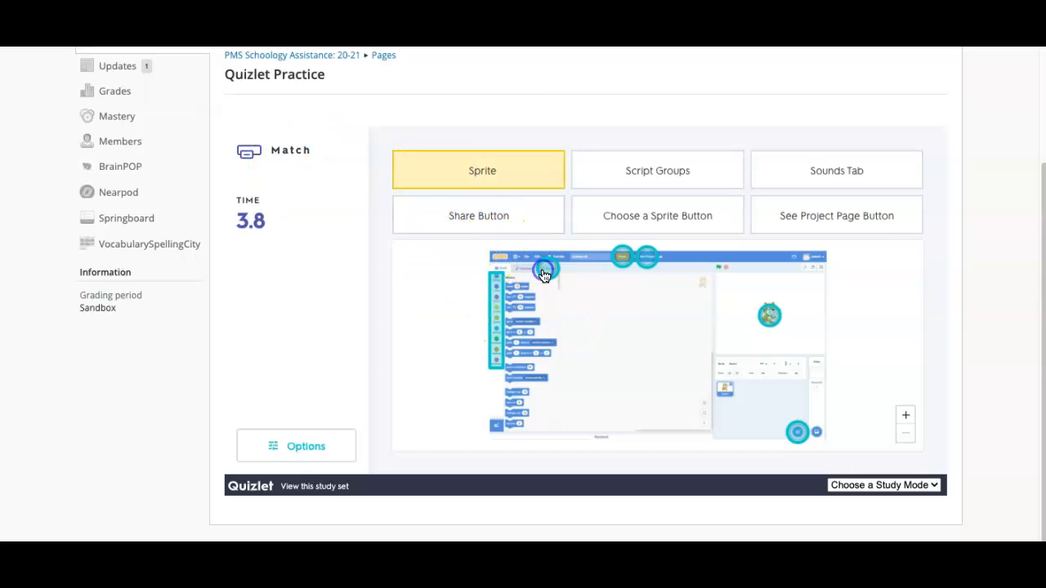
- Examine the study modes offered by the embedded Quizlet activity and look over the Match terms and diagram
click(930, 485)
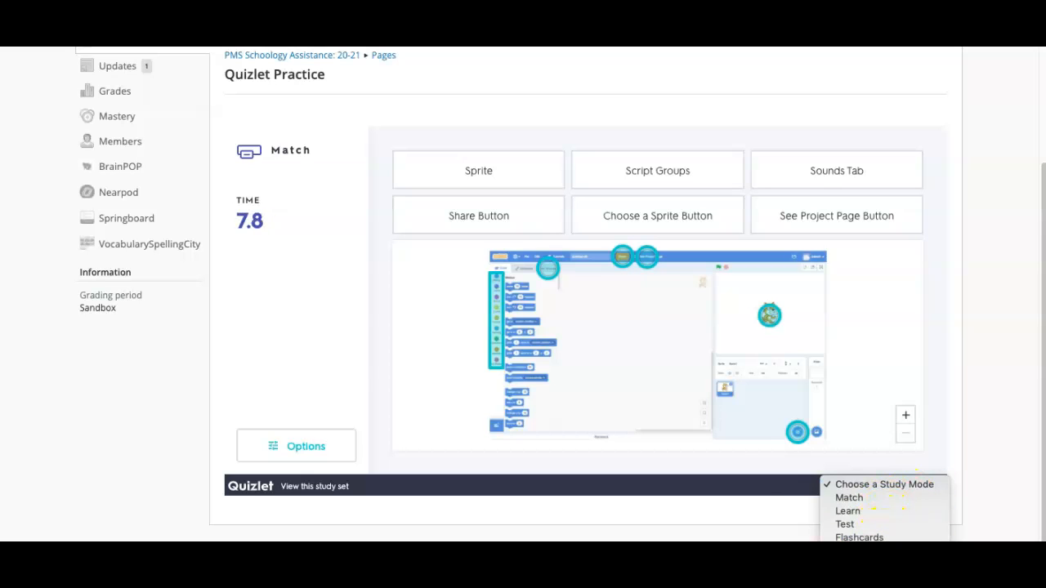
click(590, 355)
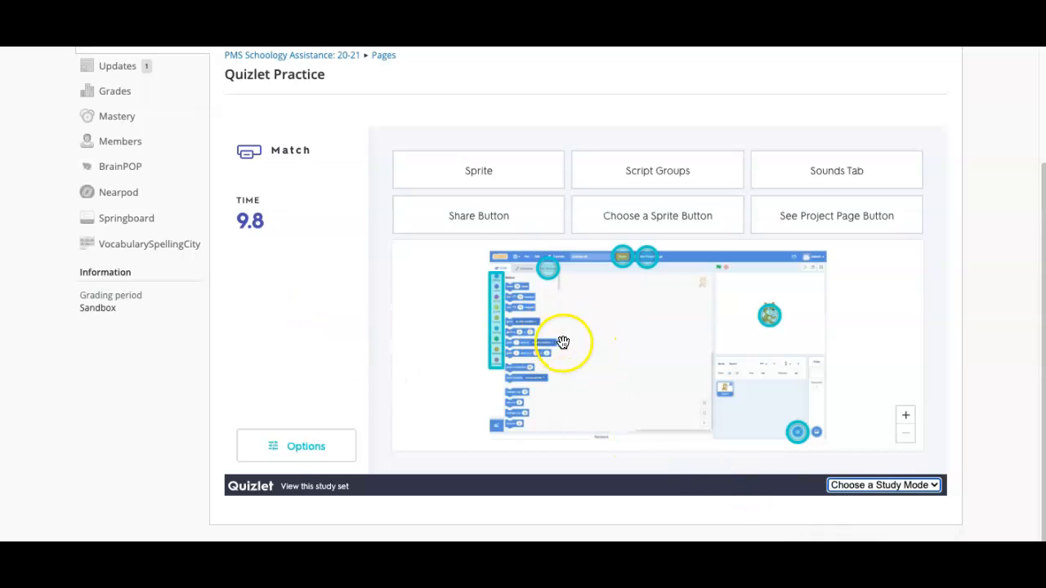
scroll(561, 343, up, 1)
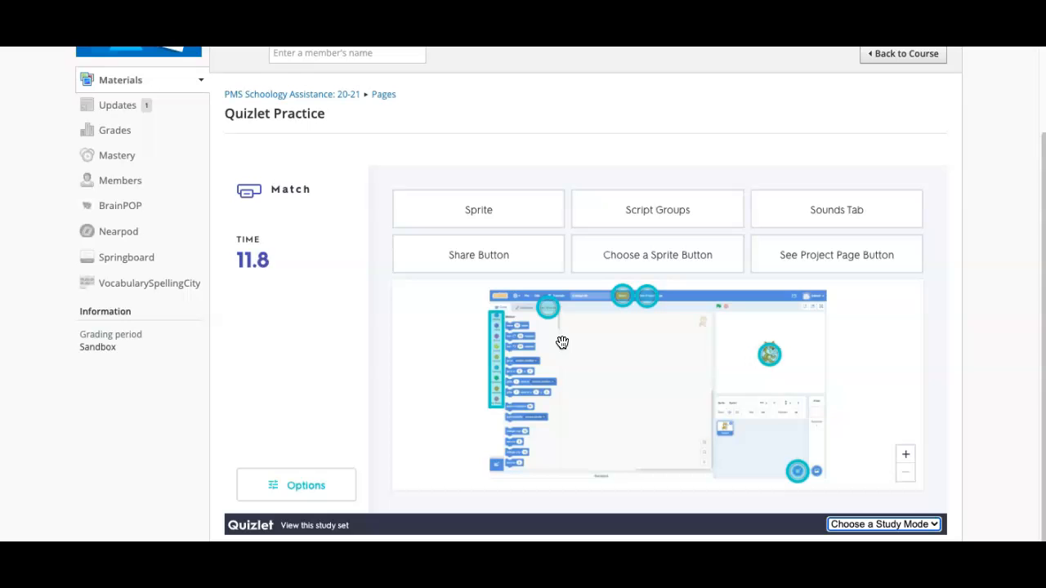
click(724, 222)
click(541, 214)
click(654, 358)
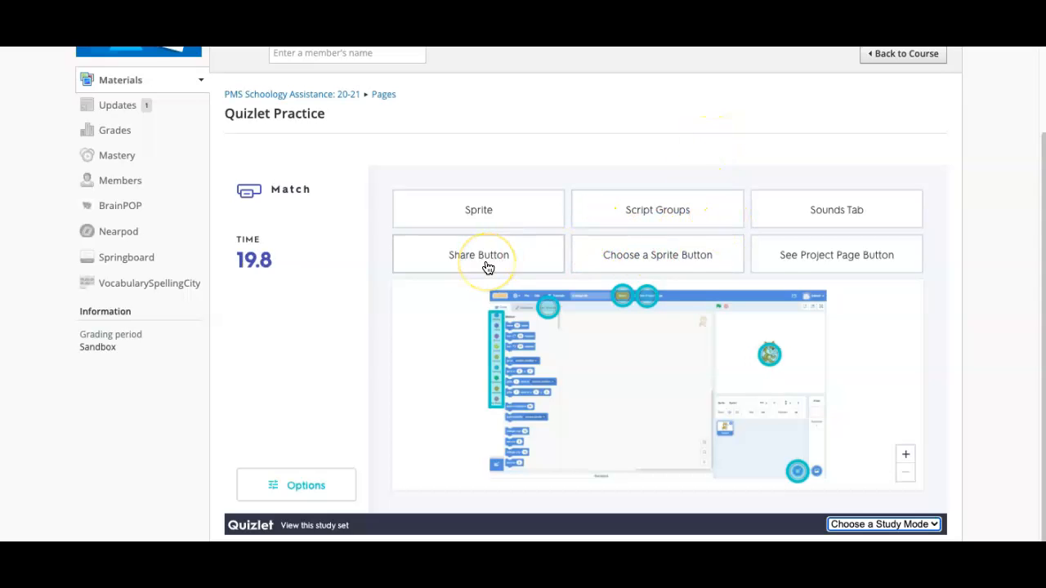
- Leave the member preview and open the Quizlet Practice page for editing from the course materials list
click(899, 64)
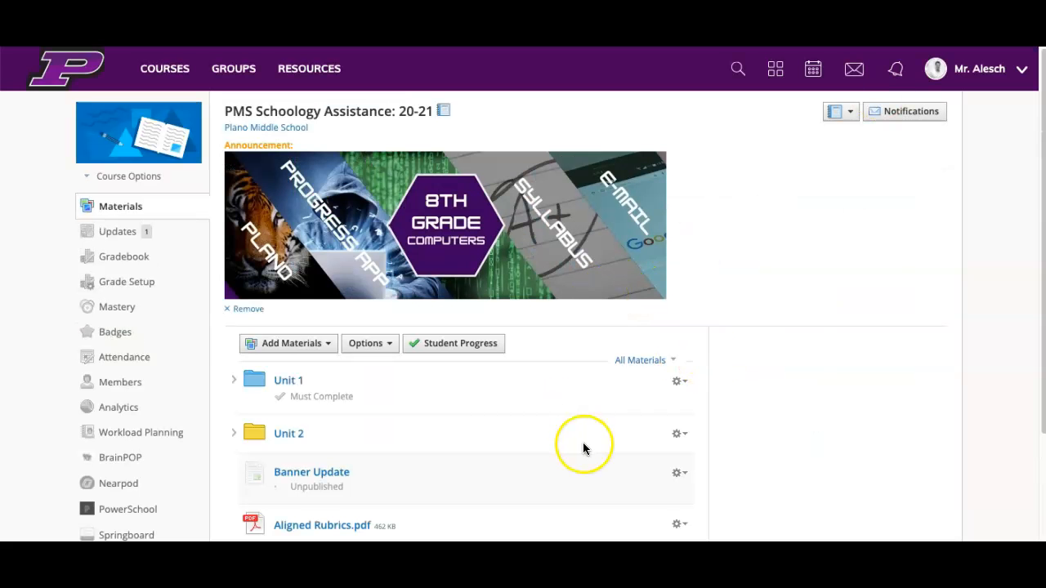
scroll(325, 368, down, 5)
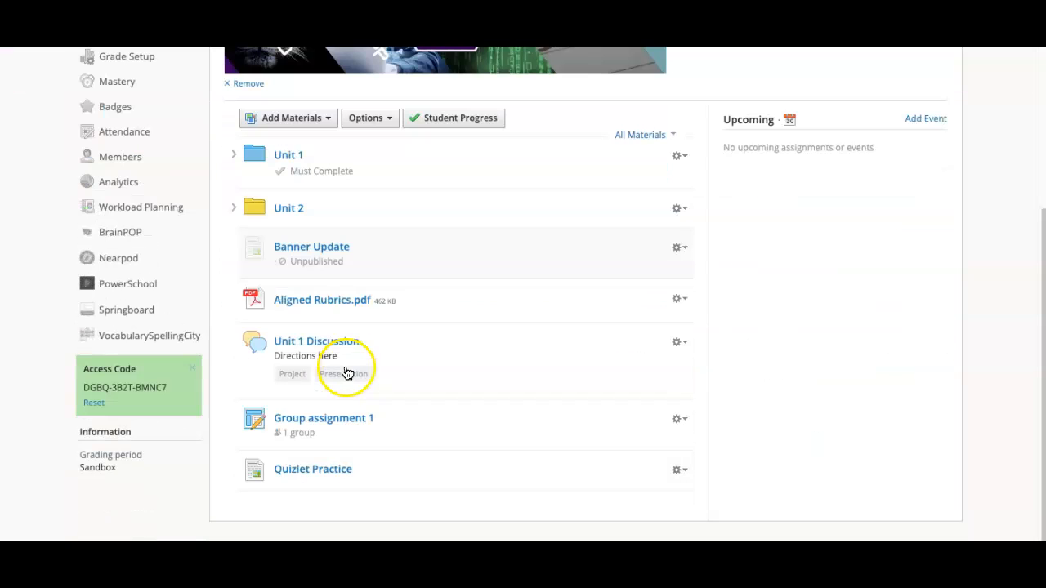
click(678, 469)
click(697, 494)
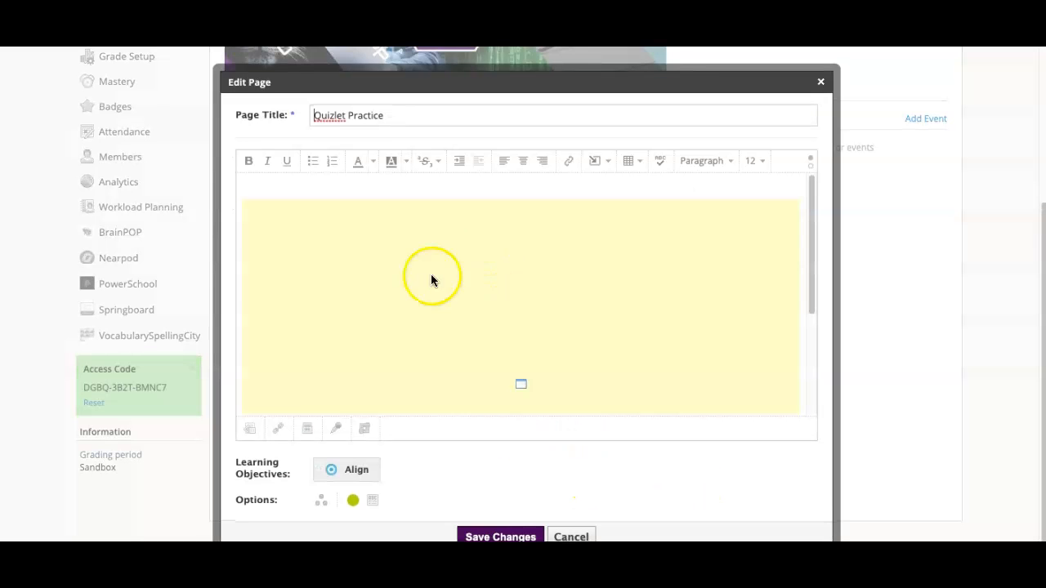
- Add the lines "Title:" and "Directions:" above the embedded Quizlet media in the page body and save the changes
click(466, 295)
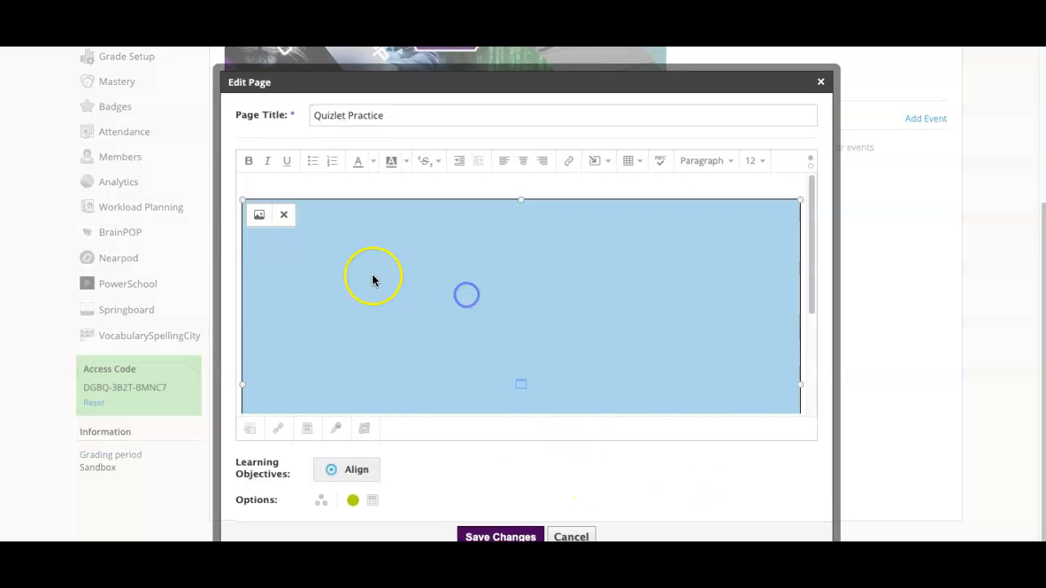
click(550, 275)
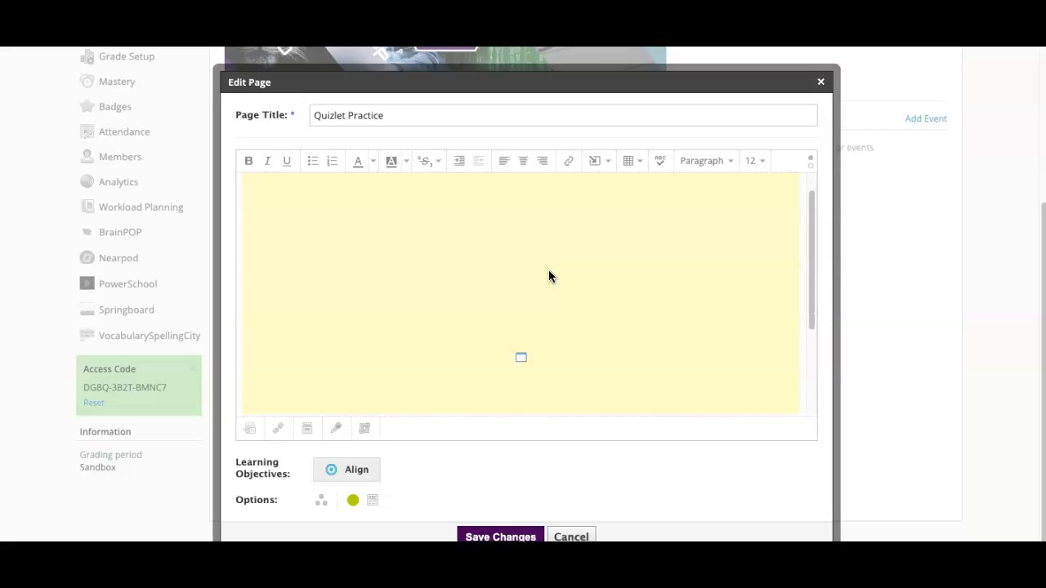
key(Return)
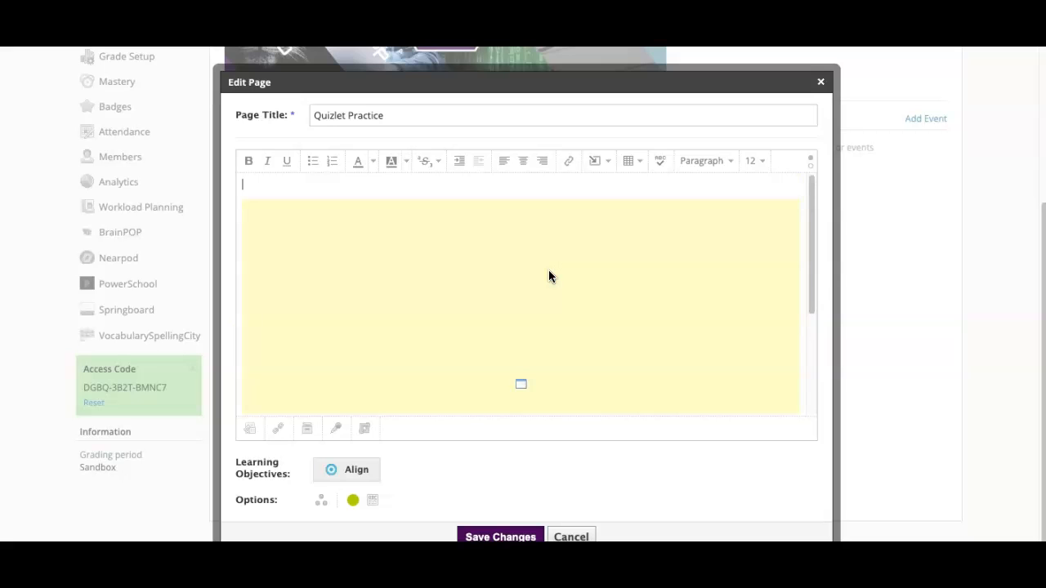
text(Title:)
key(Return)
text(Directions:)
key(Return)
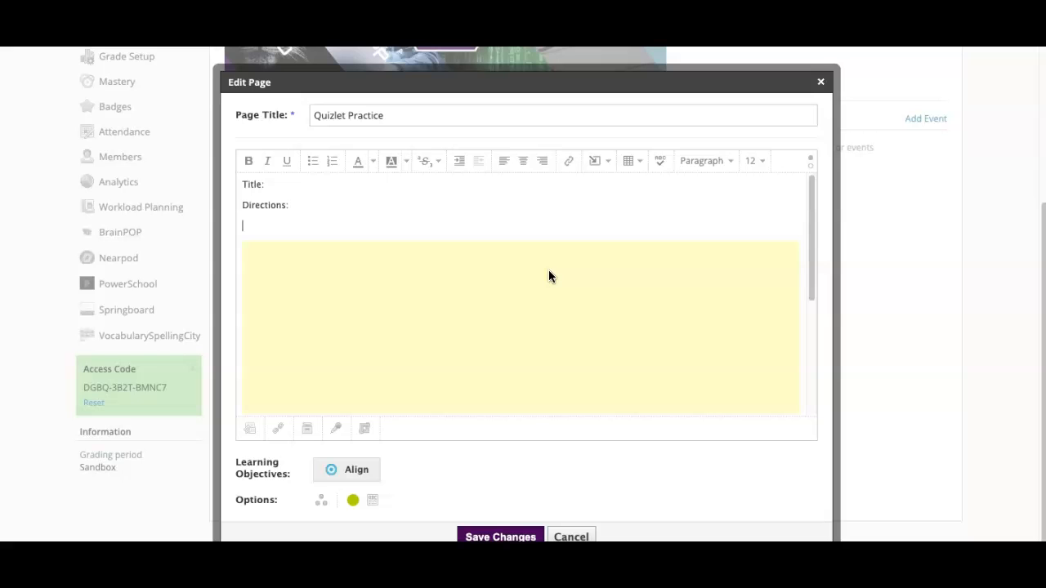
scroll(490, 343, down, 1)
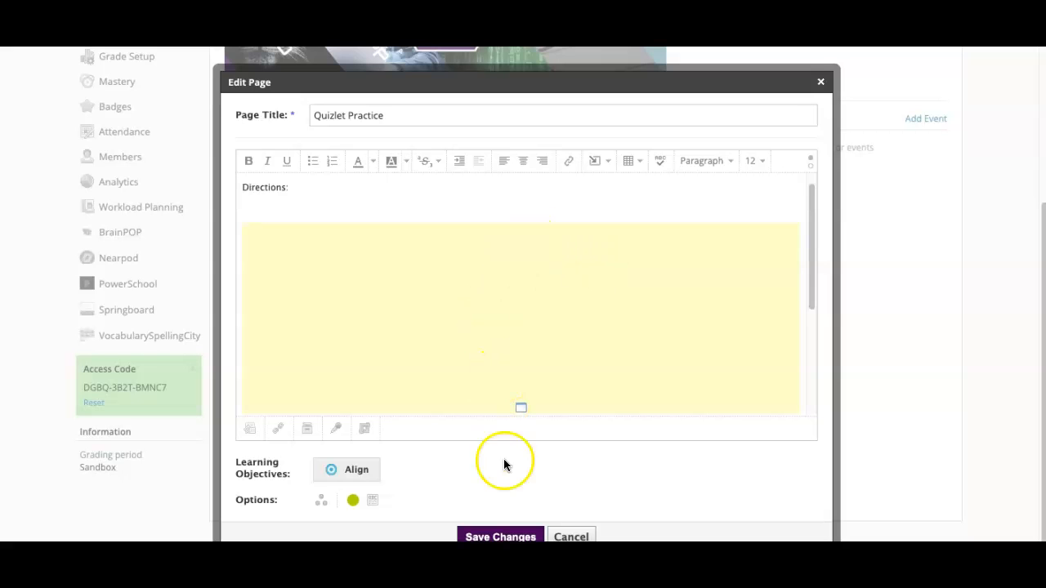
click(500, 536)
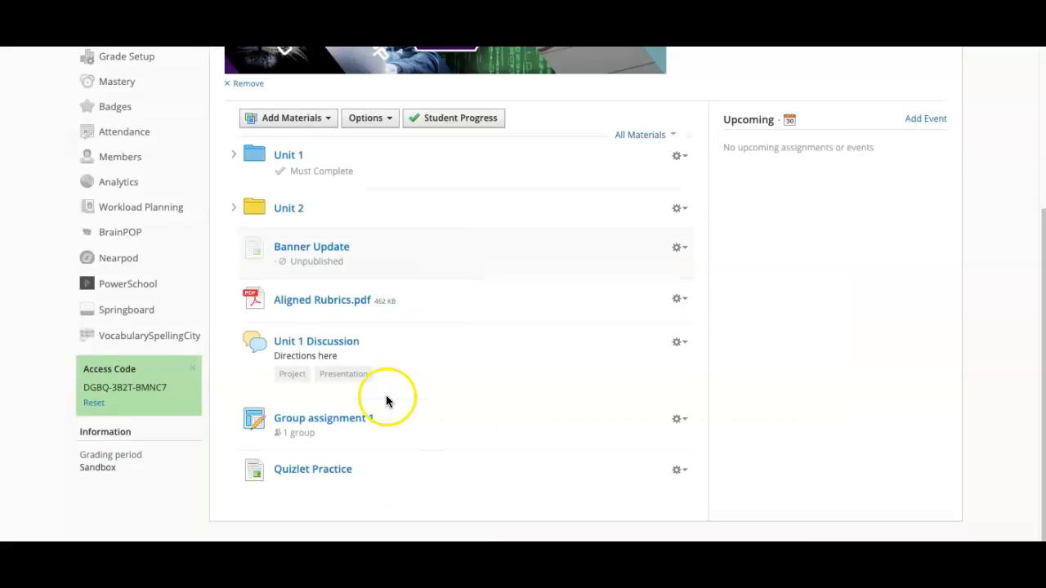
- Open the edited Quizlet Practice page and check the added text lines above the Match activity
click(339, 471)
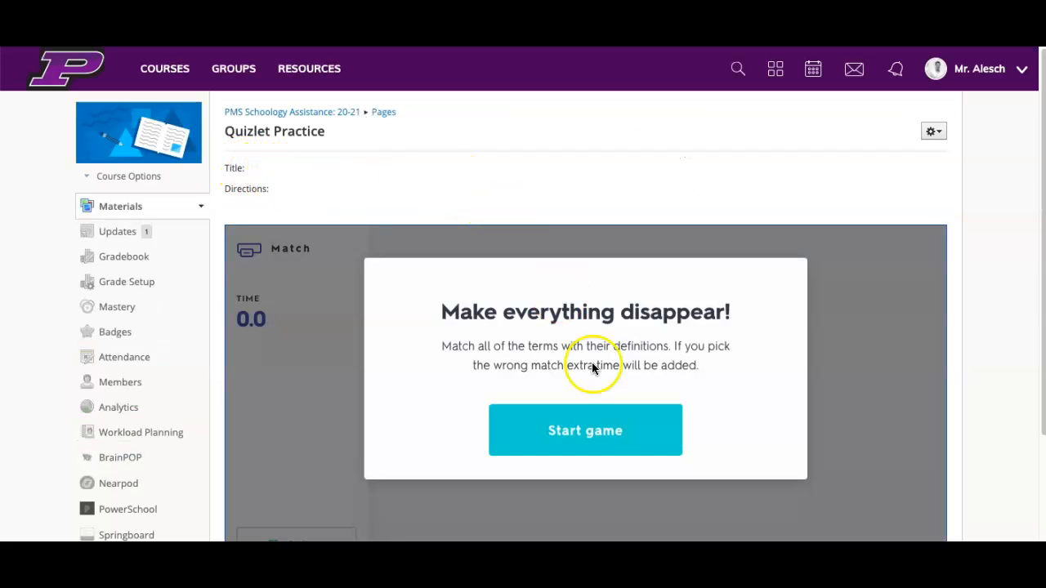
scroll(586, 390, down, 2)
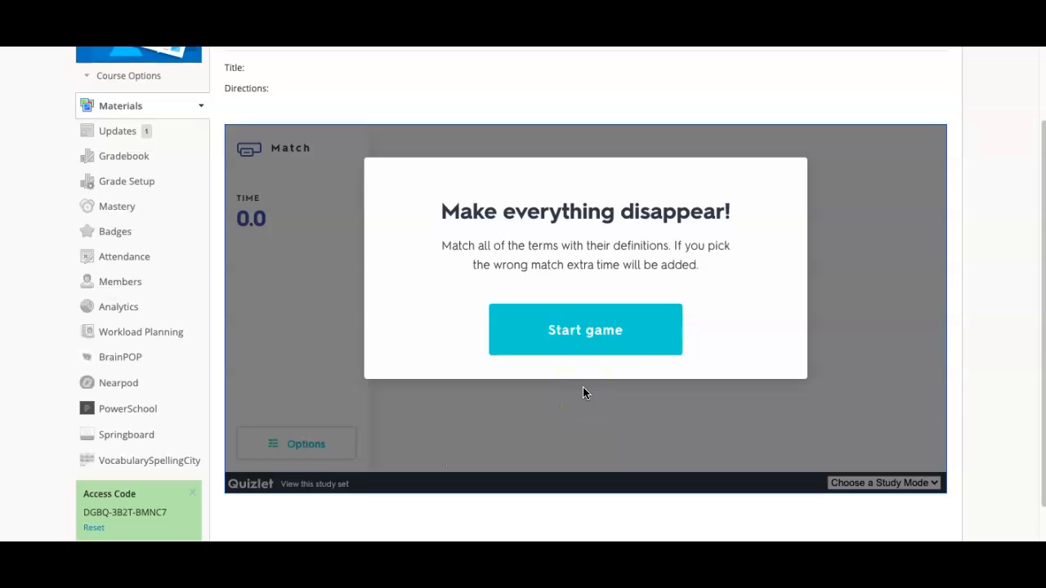
scroll(583, 391, up, 1)
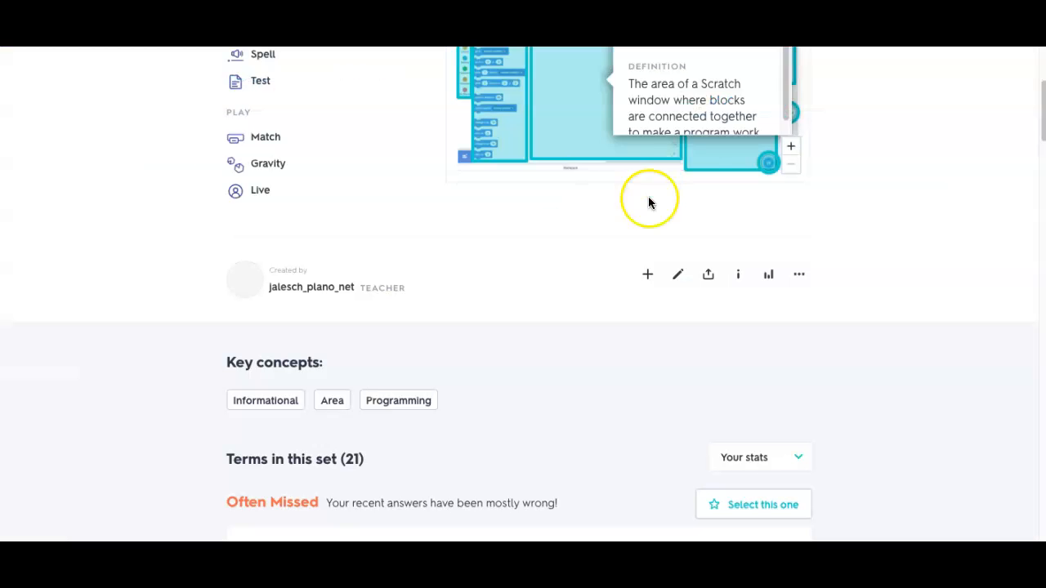
- Switch to the Quizlet study set and review its additional options, including Embed
click(801, 277)
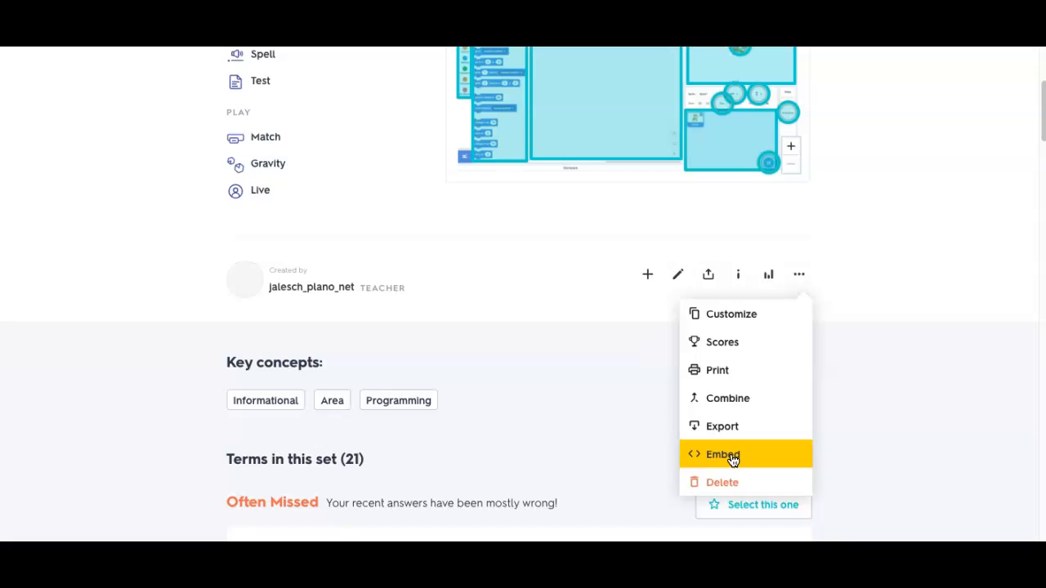
click(686, 337)
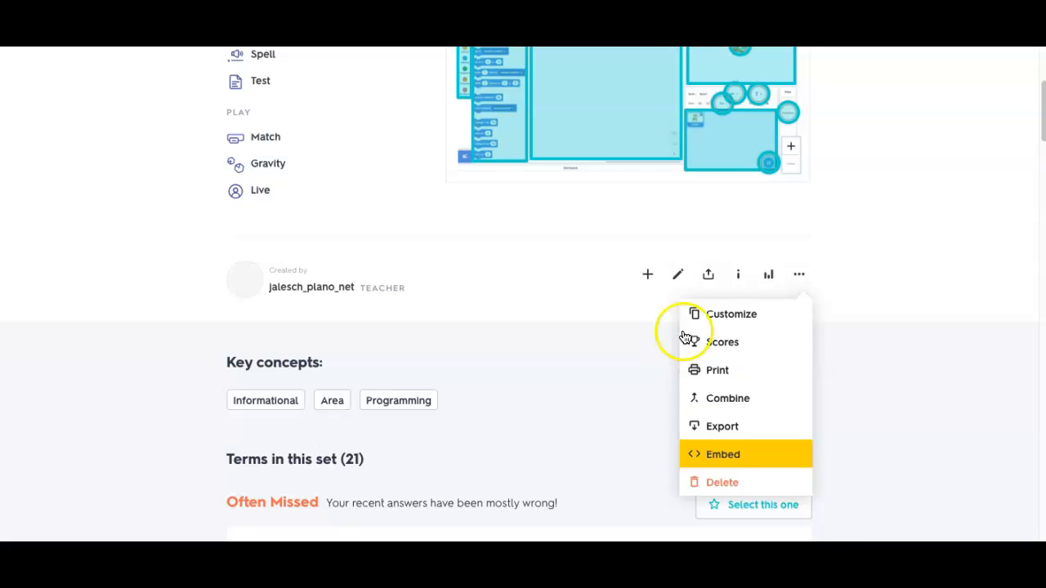